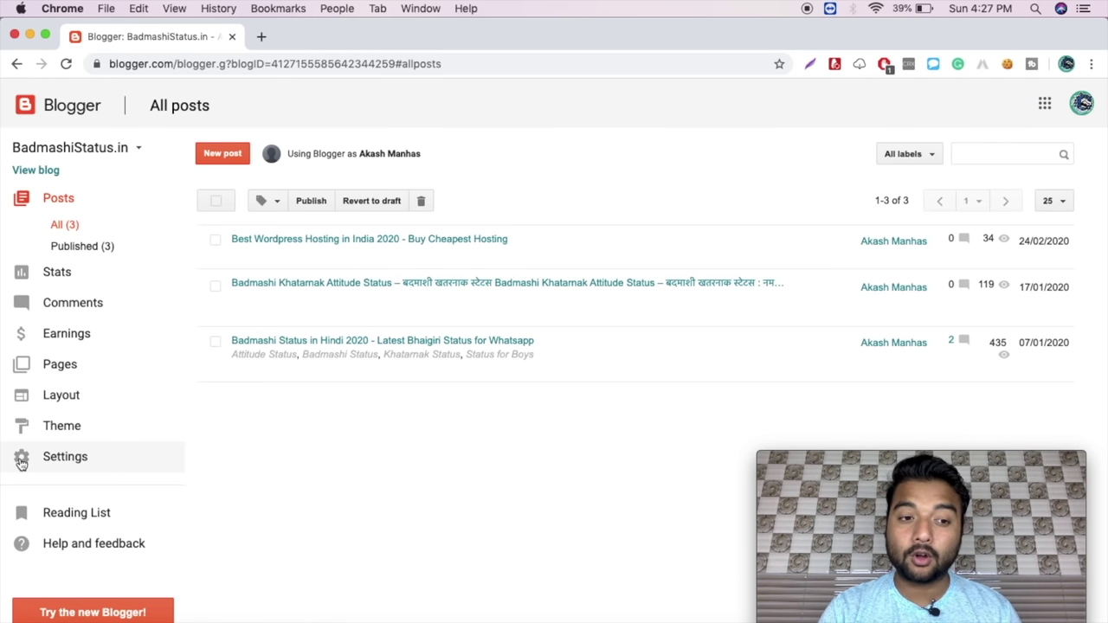
# Step: Open the blog's basic settings
pyautogui.click(52, 459)
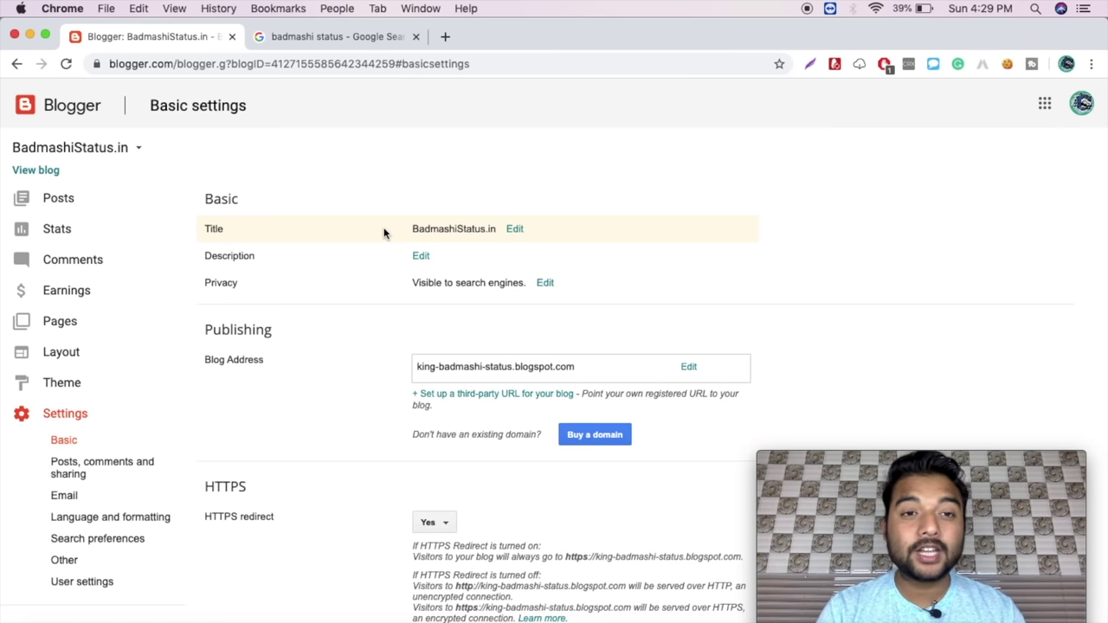
# Step: Examine the Google results for "badmashi status" and the related searches listed at their end, including "badmashi status 2020"
pyautogui.click(324, 38)
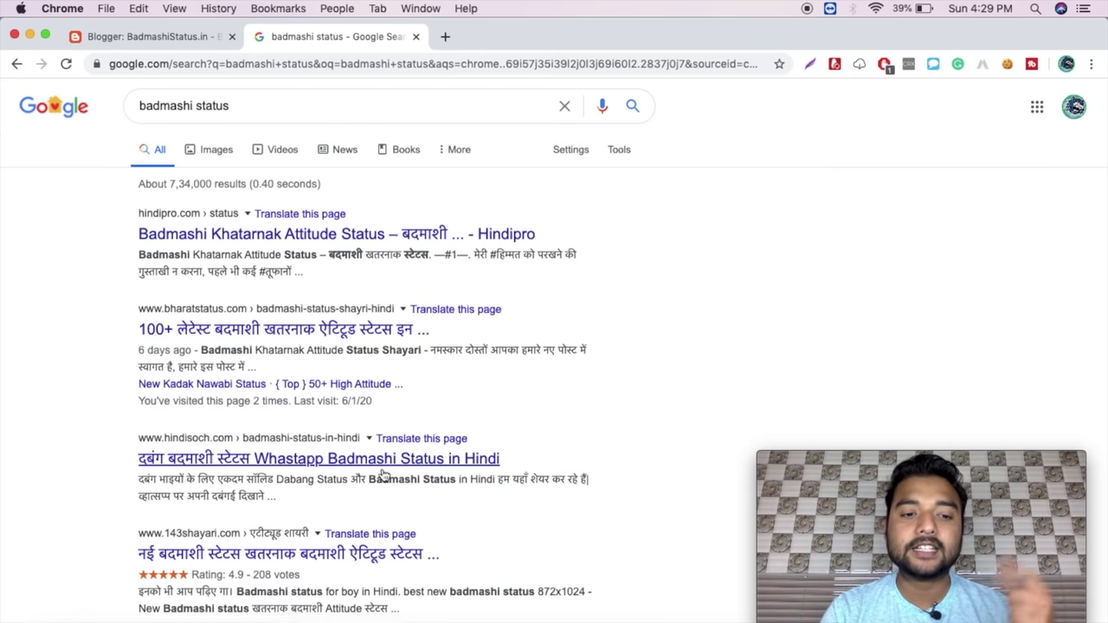
pyautogui.scroll(-15, 384, 471)
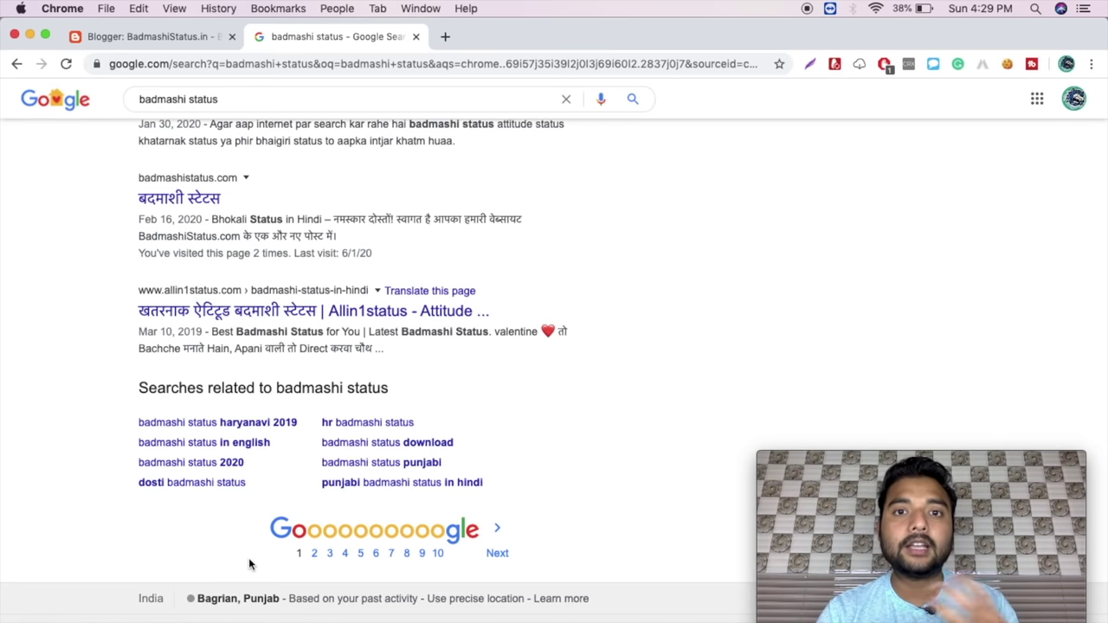
pyautogui.moveTo(249, 557); pyautogui.dragTo(129, 465)
pyautogui.click(129, 465)
pyautogui.moveTo(243, 465); pyautogui.dragTo(130, 462)
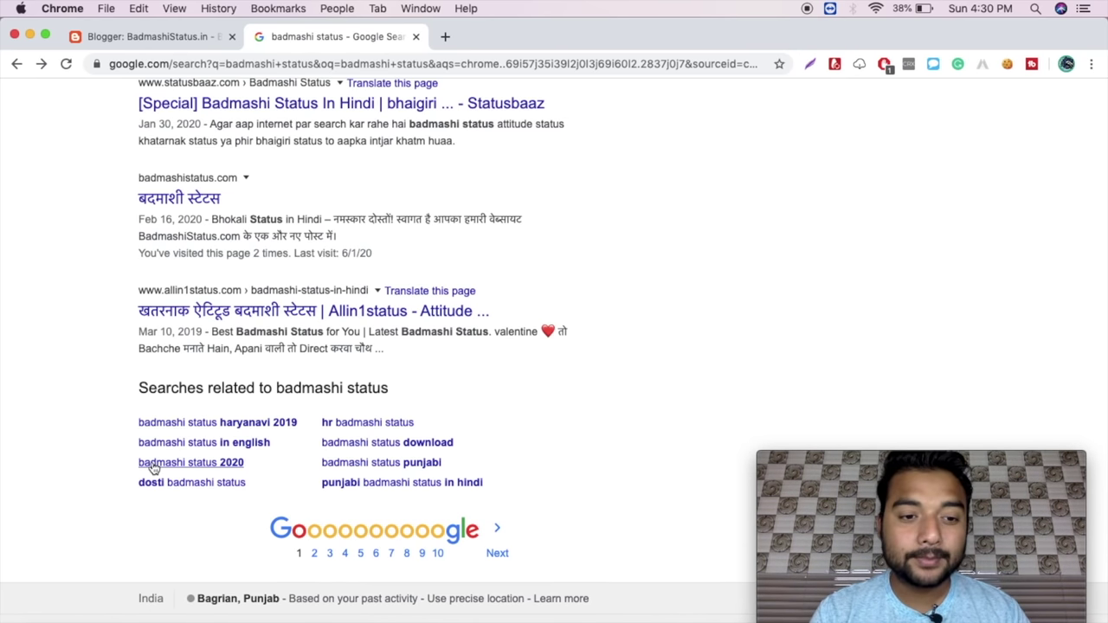
# Step: Back in Blogger, change the blog title to "Badmashi Status 2020 - Best Badmashi Status for Whatsapp" and save it
pyautogui.click(151, 38)
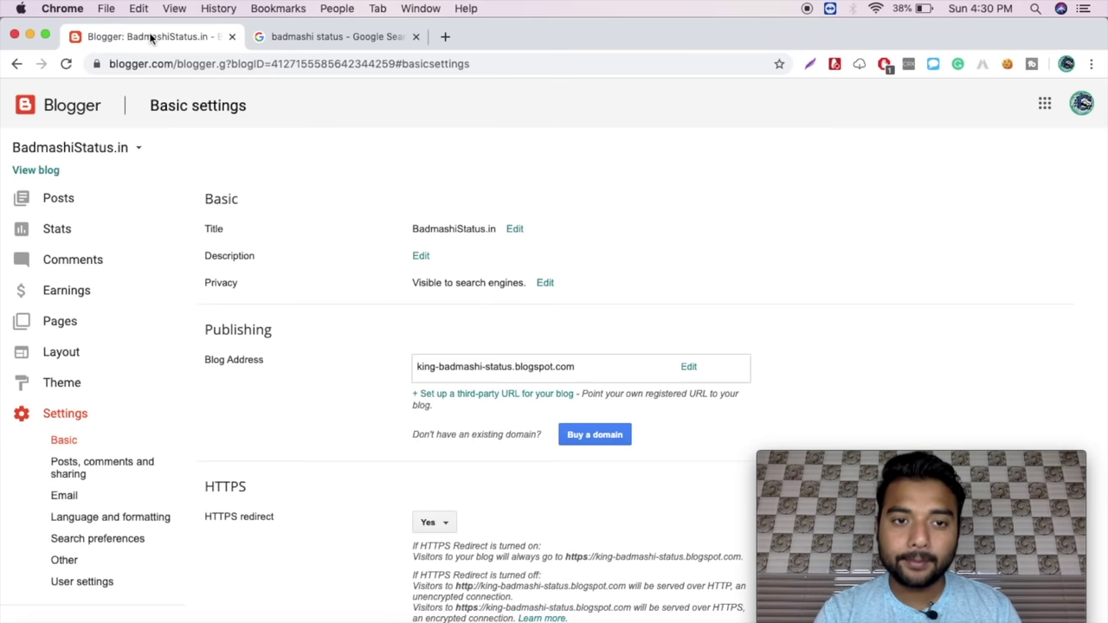
pyautogui.click(516, 230)
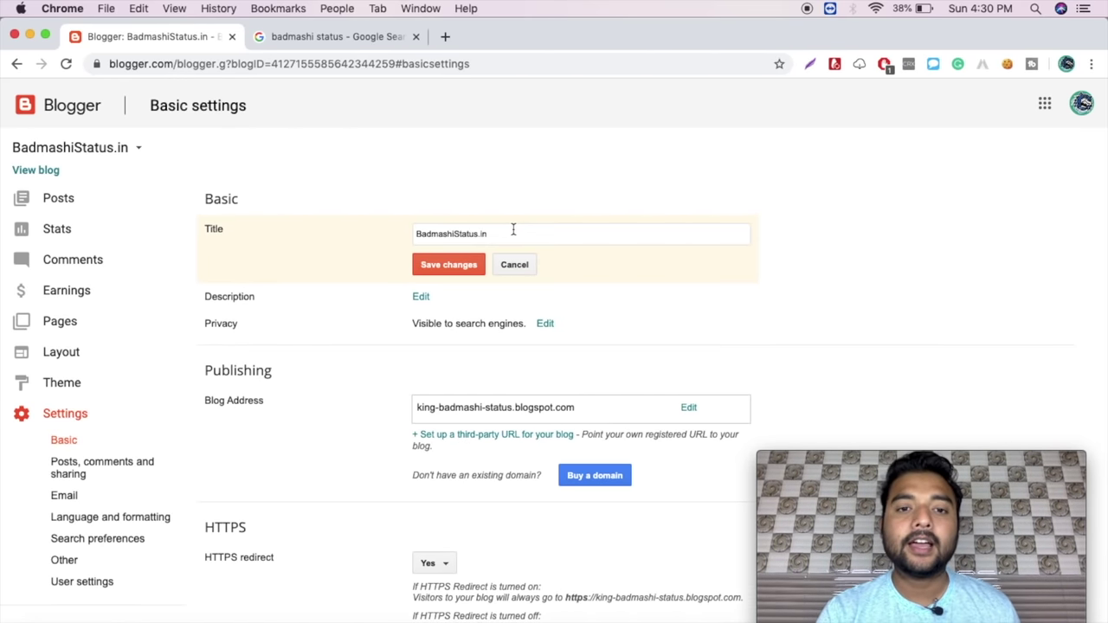
pyautogui.tripleClick(512, 233)
pyautogui.press('BackSpace')
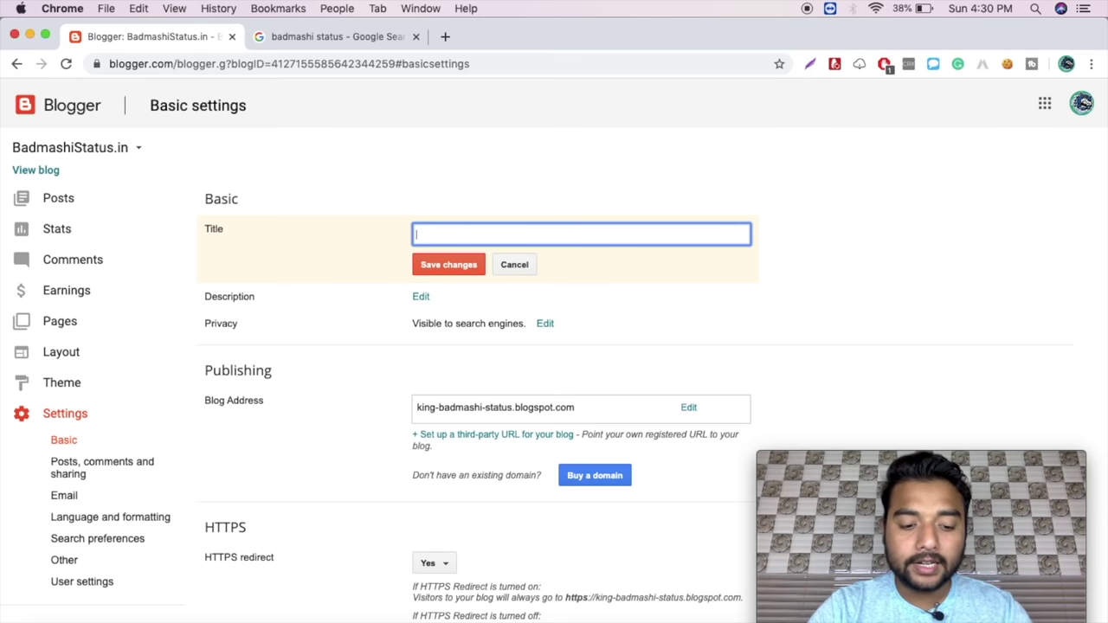
pyautogui.write('badmashi status 2020')
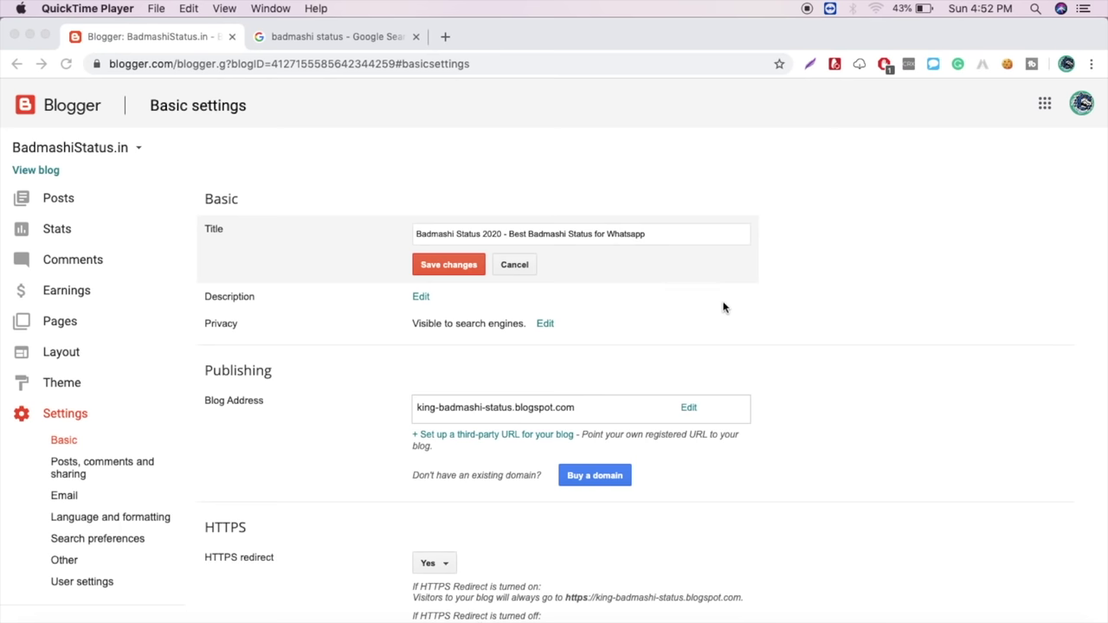
pyautogui.click(454, 270)
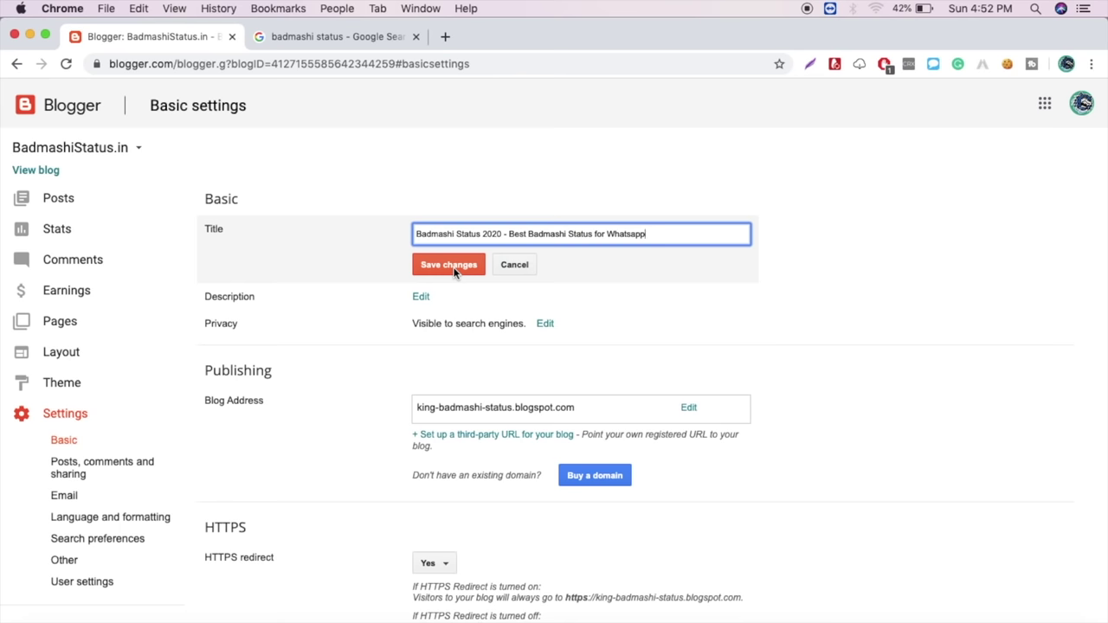
pyautogui.click(450, 266)
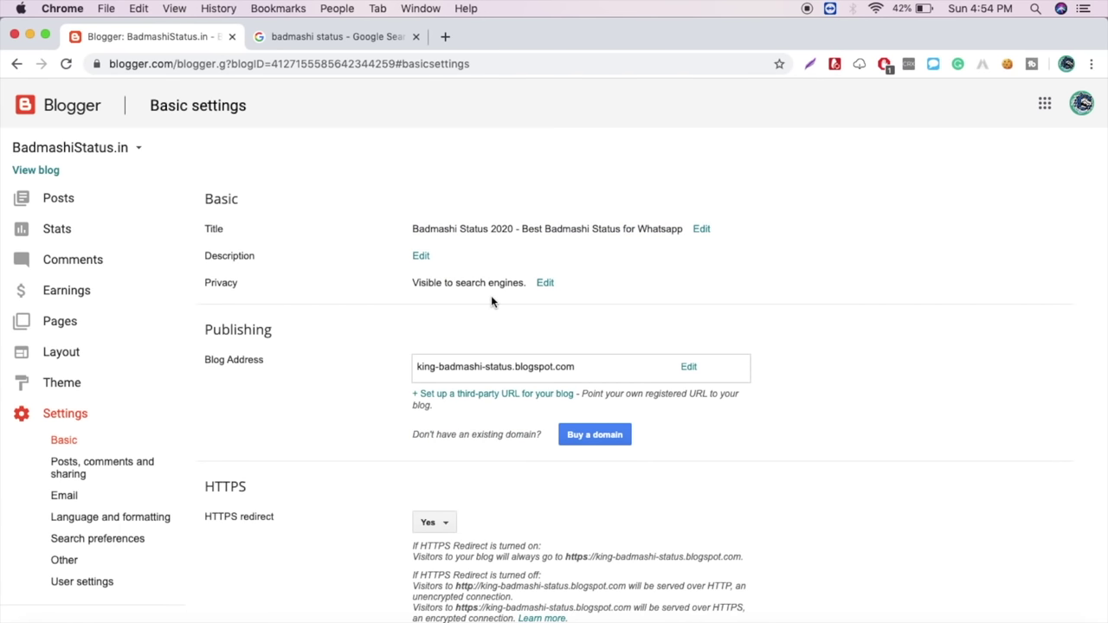
# Step: Add and save a blog description presenting BadmashiStatus.in as offering Best Badmashi Status 2020 in Hindi, English, Punjabi, Haryanvi and Jatt for Boys
pyautogui.click(422, 257)
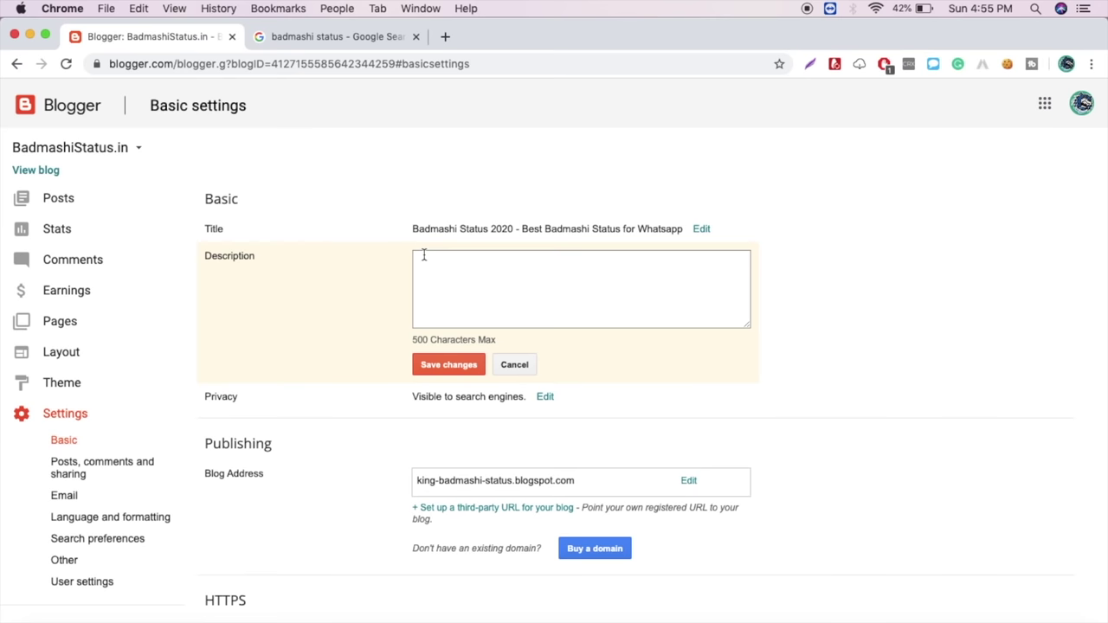
pyautogui.click(423, 255)
pyautogui.write('I have shared Best Badmashi Status 2020 in Hindi, English, Punjabi, Haryanvi, Jatt Badmashi Status for Boys. BadmashiStatus.in is your goto destination for Best Whatsapp Status for Boys.')
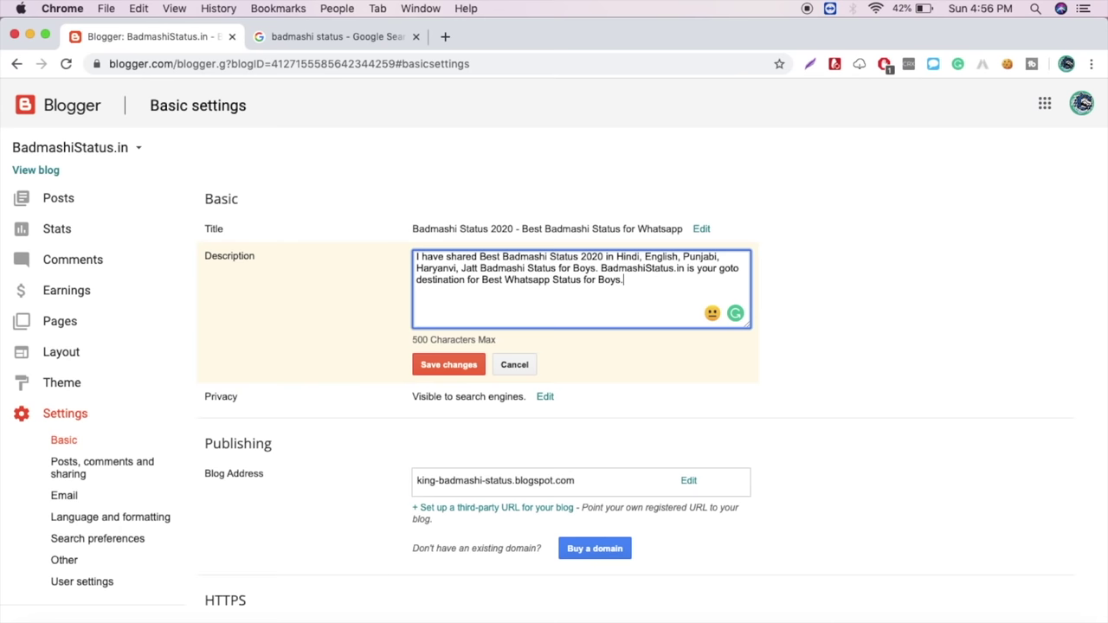
pyautogui.click(454, 367)
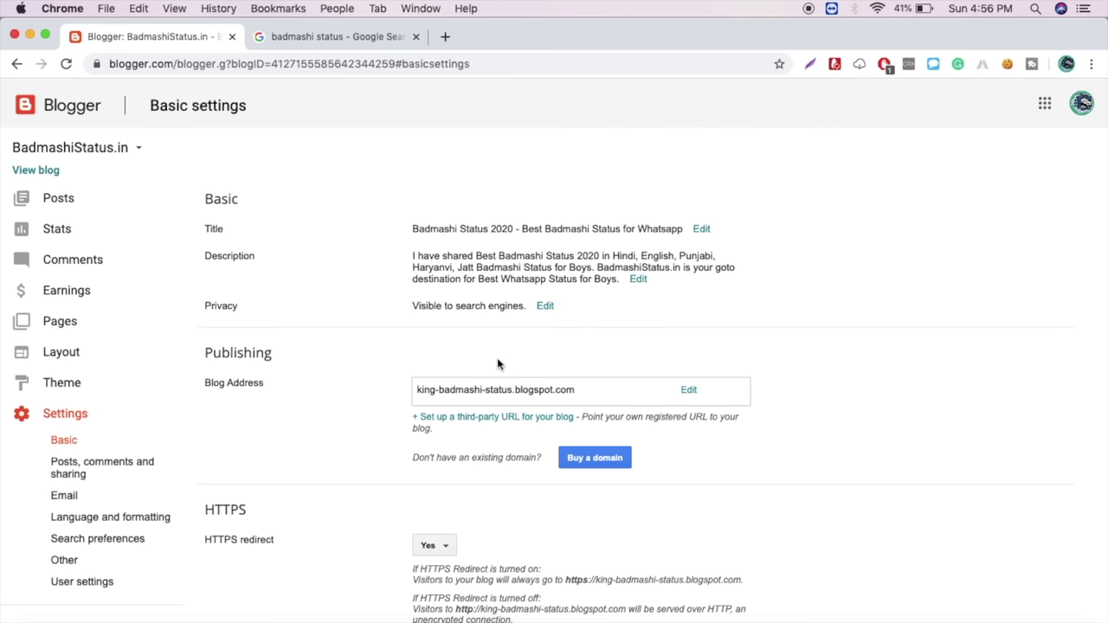
# Step: Confirm Yes for letting search engines find the blog in the privacy setting and save it
pyautogui.moveTo(199, 309); pyautogui.dragTo(243, 312)
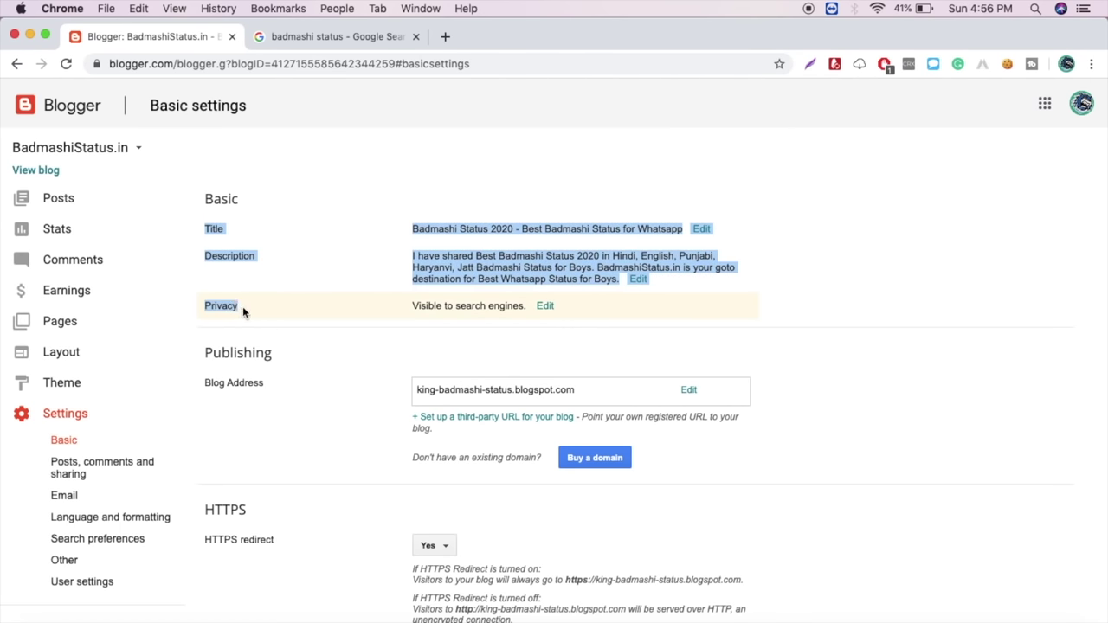
pyautogui.moveTo(412, 305); pyautogui.dragTo(520, 308)
pyautogui.click(545, 308)
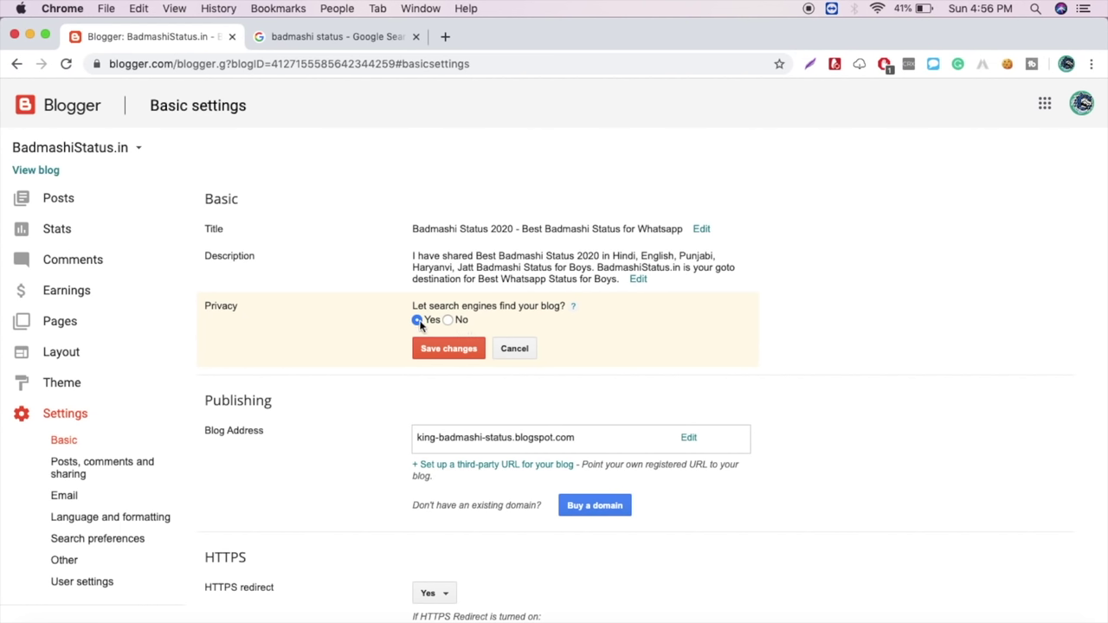
pyautogui.click(457, 351)
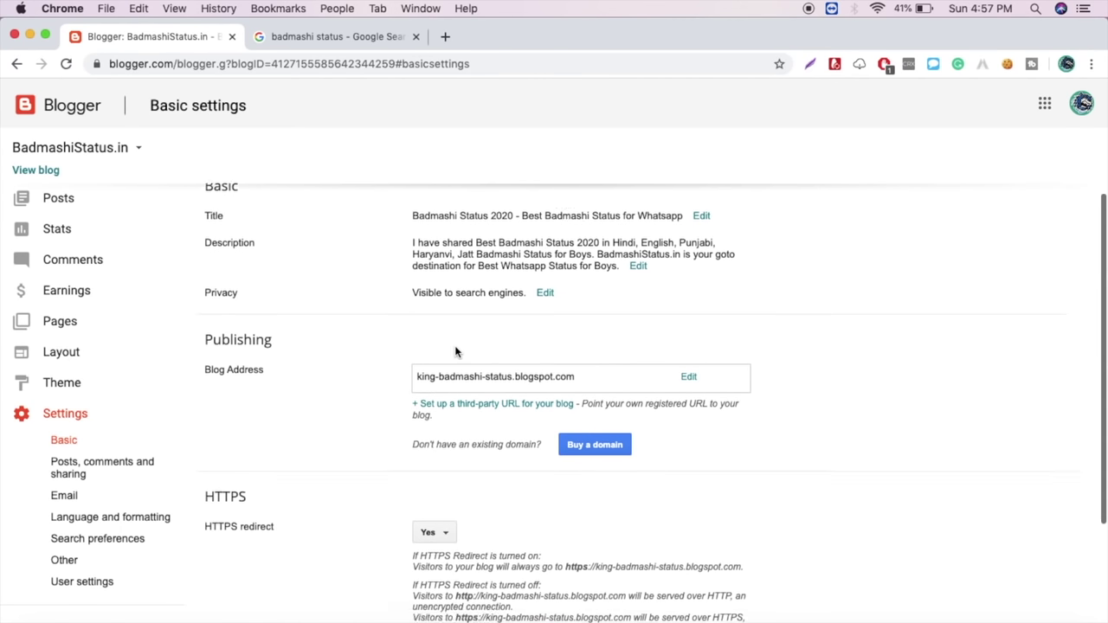
# Step: In the posts, comments and sharing settings, set the main page to show at most 10 posts
pyautogui.scroll(-2, 456, 351)
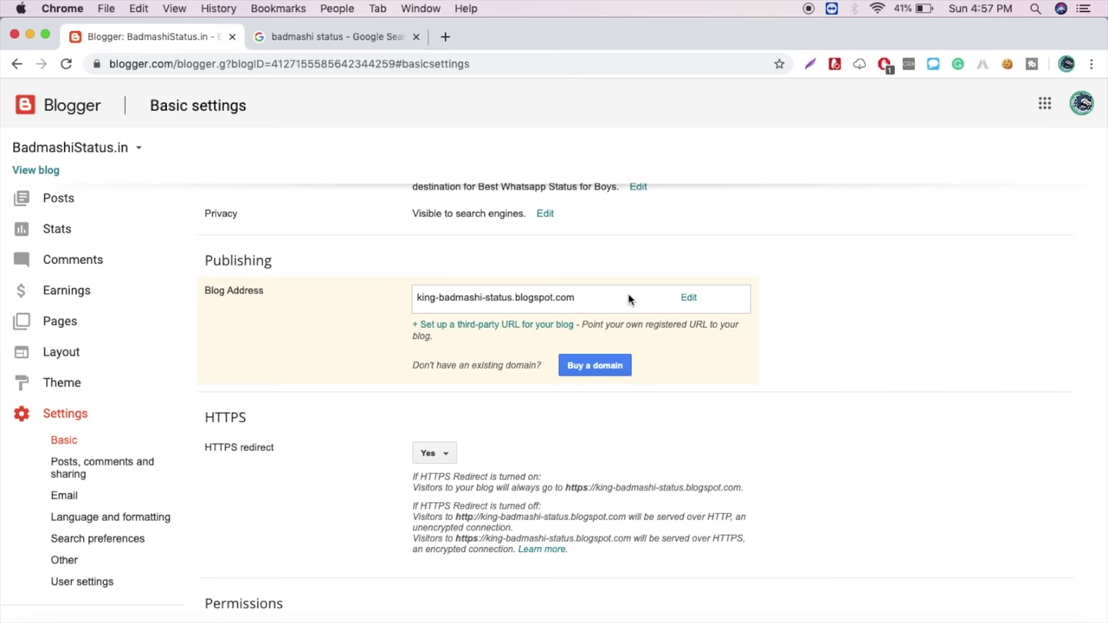
pyautogui.scroll(-2, 630, 299)
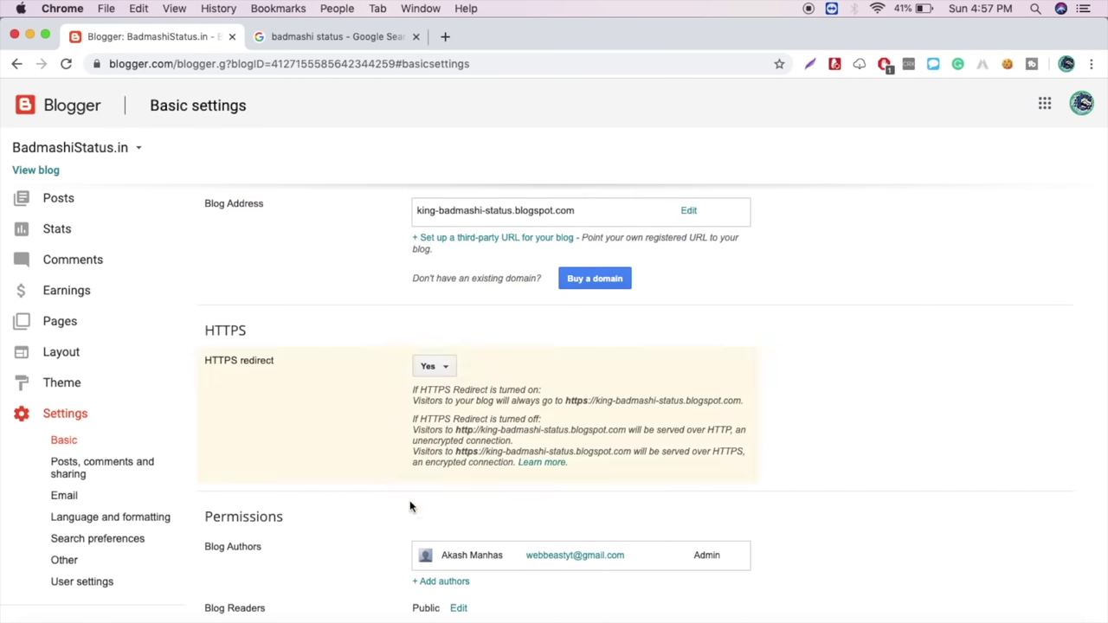
pyautogui.scroll(2, 434, 401)
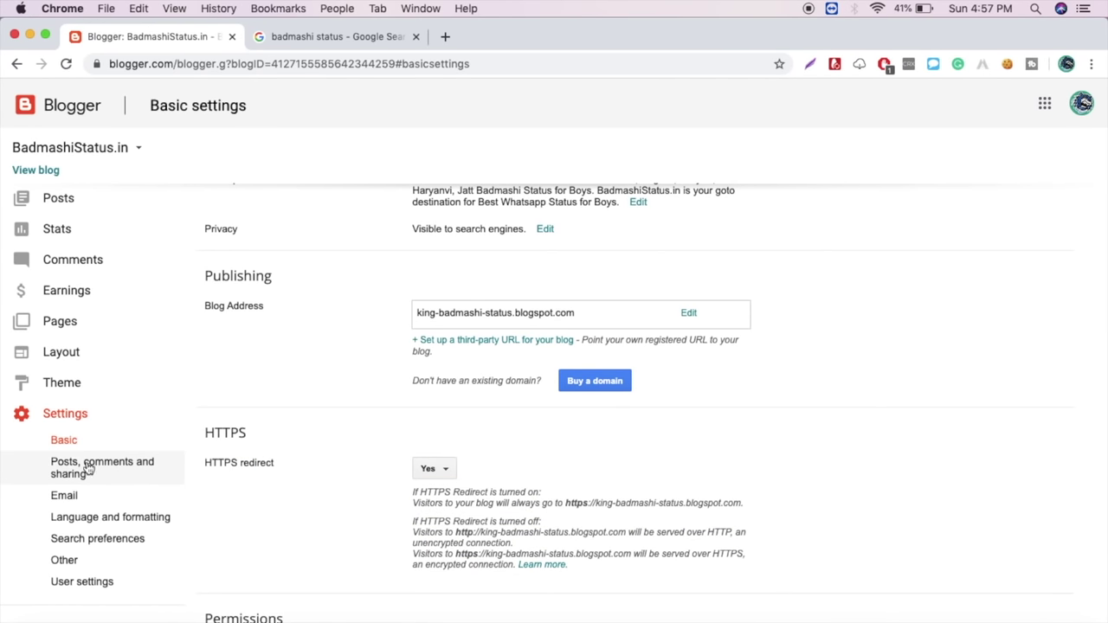
pyautogui.click(91, 470)
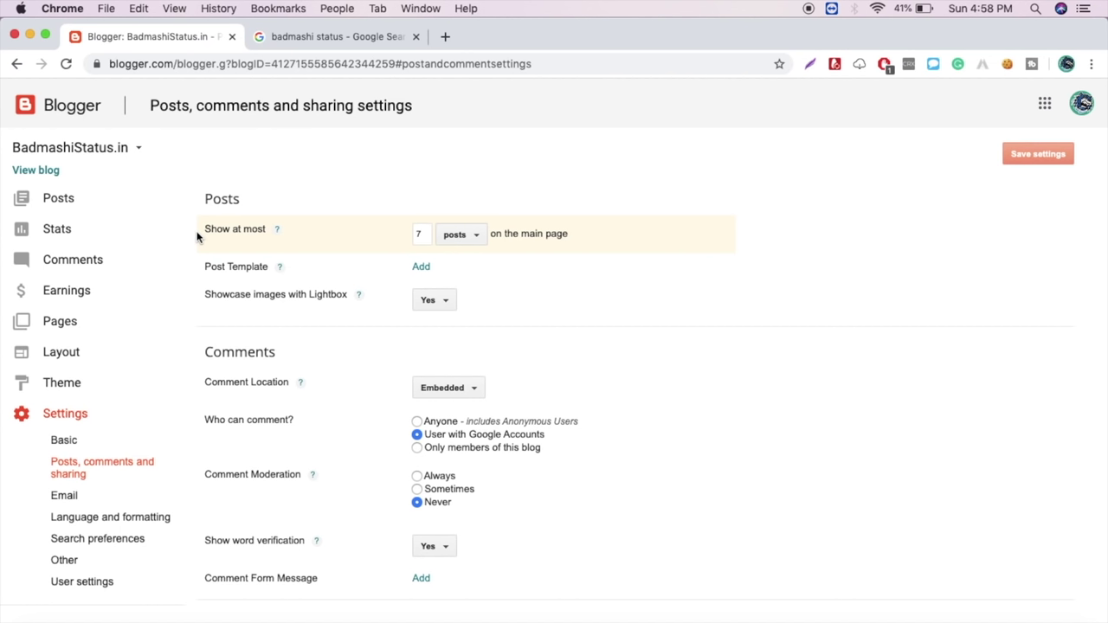
pyautogui.moveTo(205, 228); pyautogui.dragTo(260, 229)
pyautogui.click(419, 235)
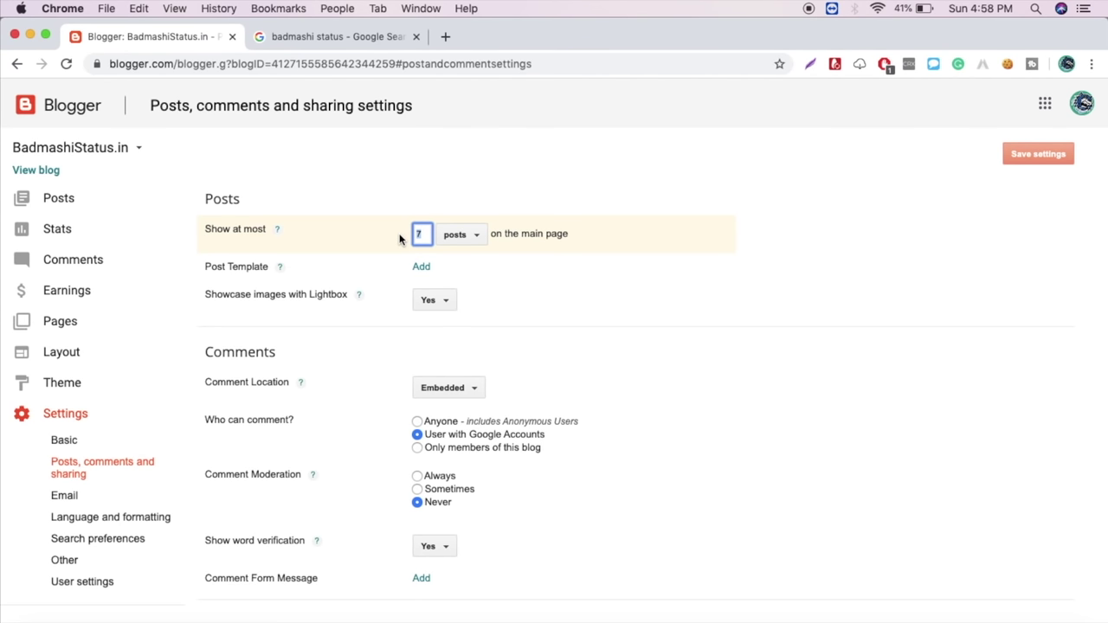
pyautogui.press('BackSpace')
pyautogui.write('10')
pyautogui.press('BackSpace')
pyautogui.press('BackSpace')
pyautogui.write('5')
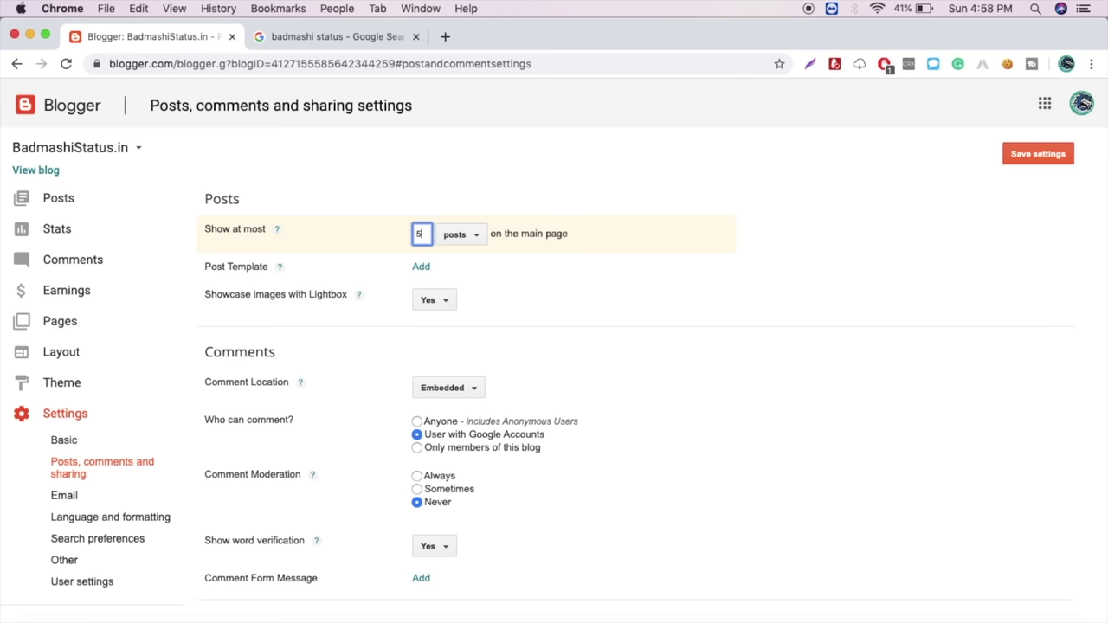
pyautogui.press('BackSpace')
pyautogui.write('10')
pyautogui.click(554, 246)
pyautogui.click(1035, 153)
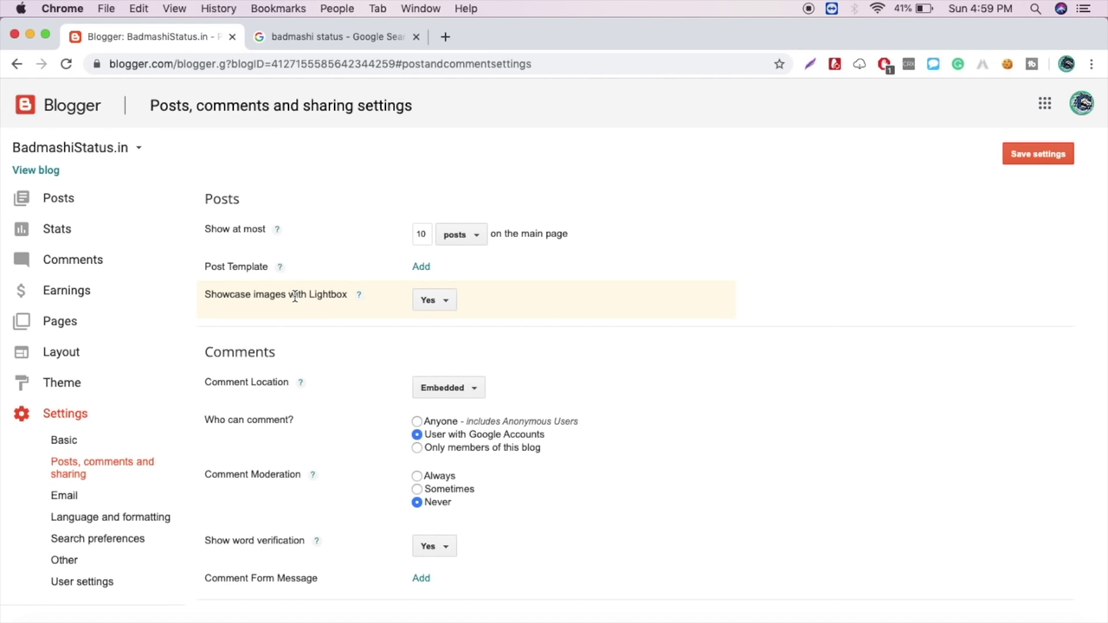
# Step: Review the Lightbox image showcase choices, the comment location and the options for who can comment
pyautogui.click(433, 302)
pyautogui.click(444, 302)
pyautogui.click(431, 302)
pyautogui.click(433, 308)
pyautogui.moveTo(217, 387); pyautogui.dragTo(249, 386)
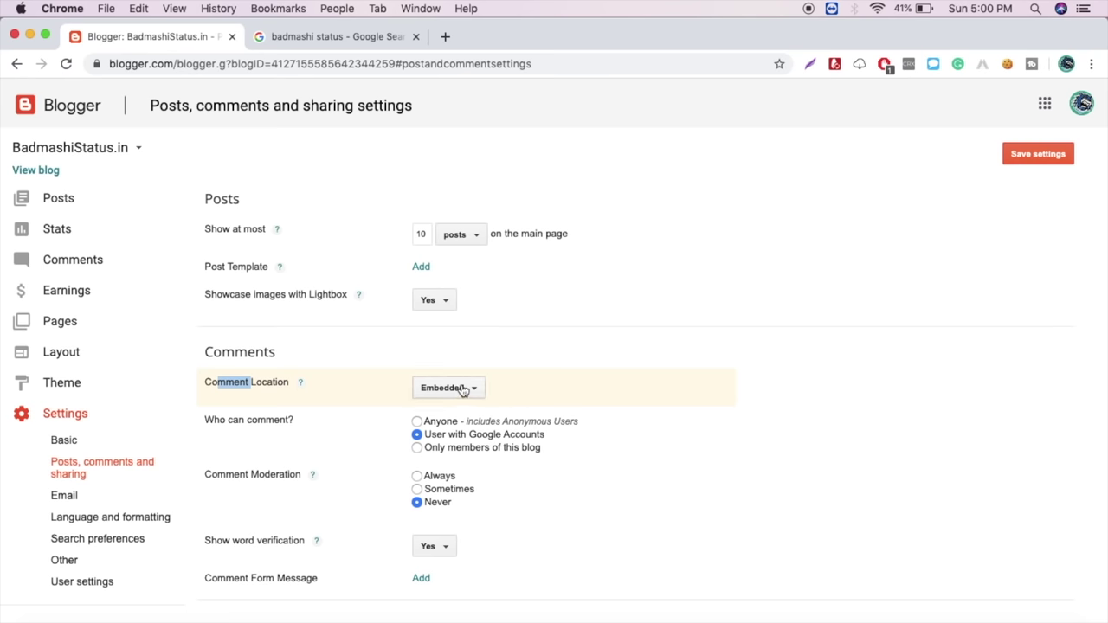
pyautogui.click(200, 424)
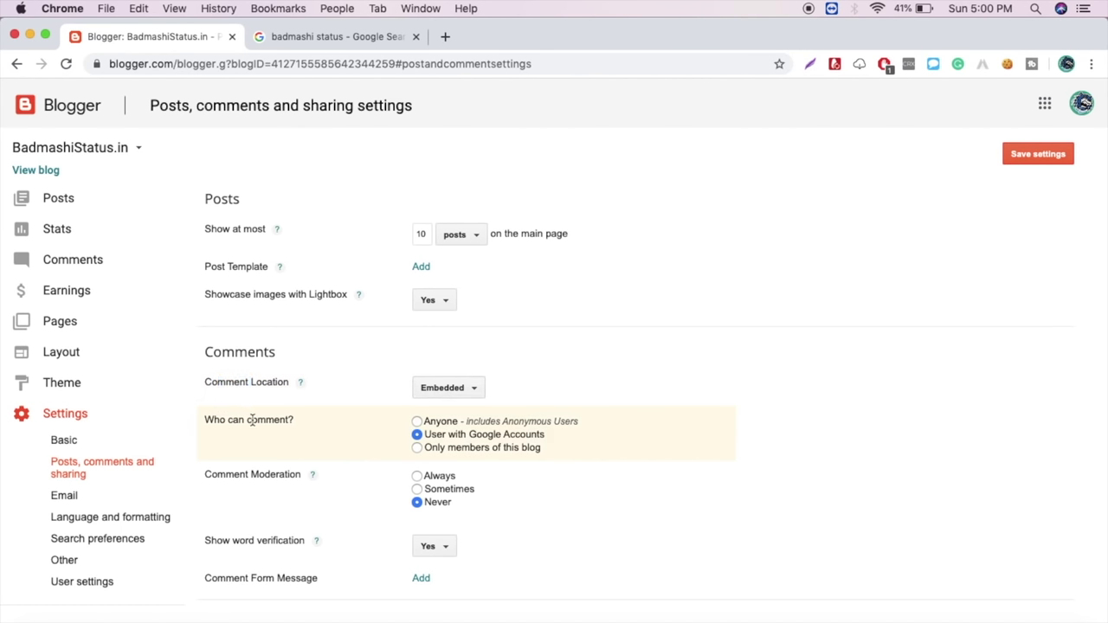
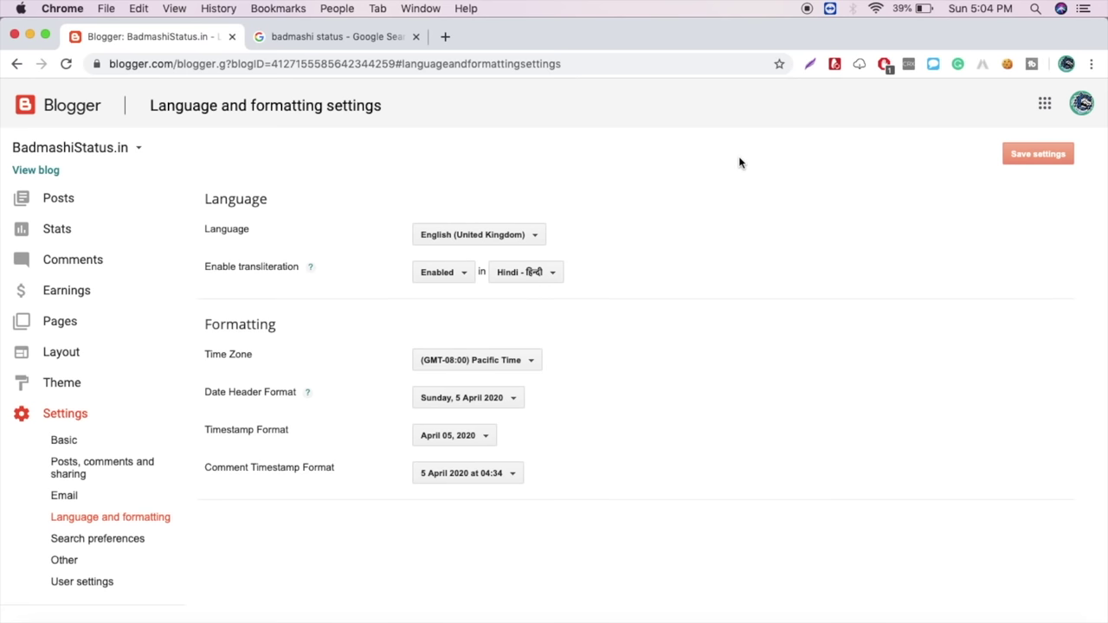
# Step: Look through the languages available for the blog and close the list without choosing another one
pyautogui.click(483, 240)
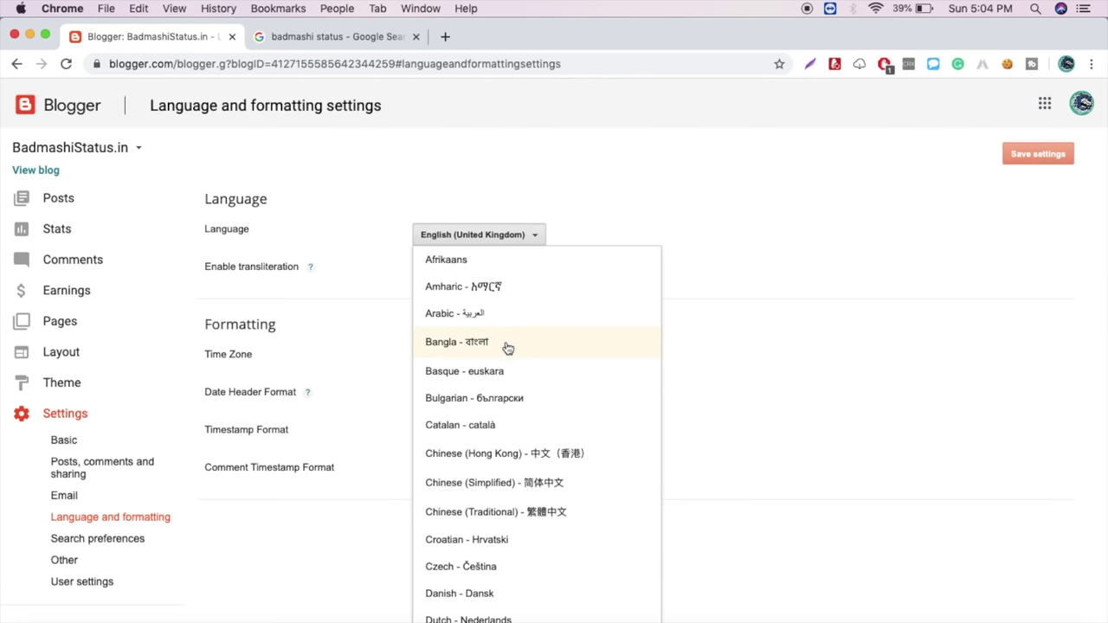
pyautogui.scroll(-5, 509, 348)
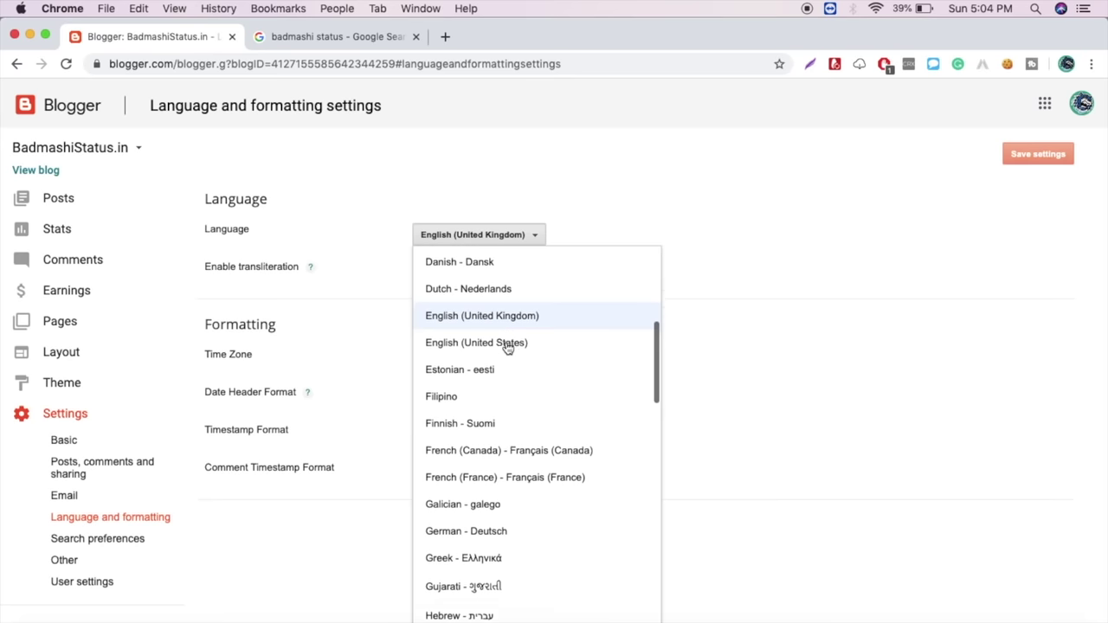
pyautogui.scroll(-4, 508, 348)
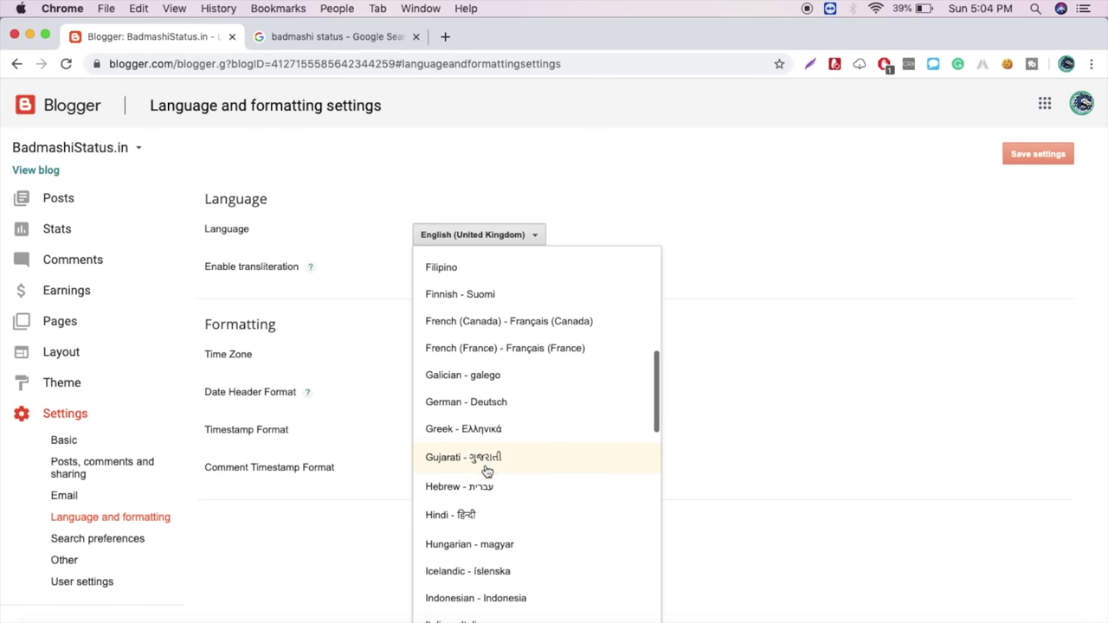
pyautogui.scroll(-4, 486, 470)
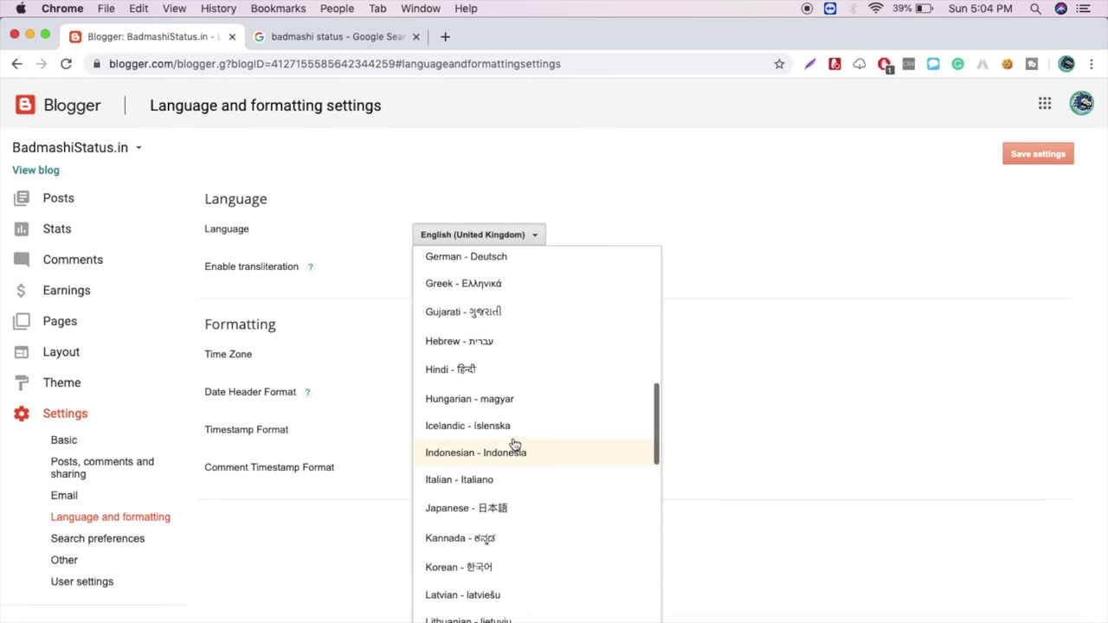
pyautogui.scroll(-4, 520, 473)
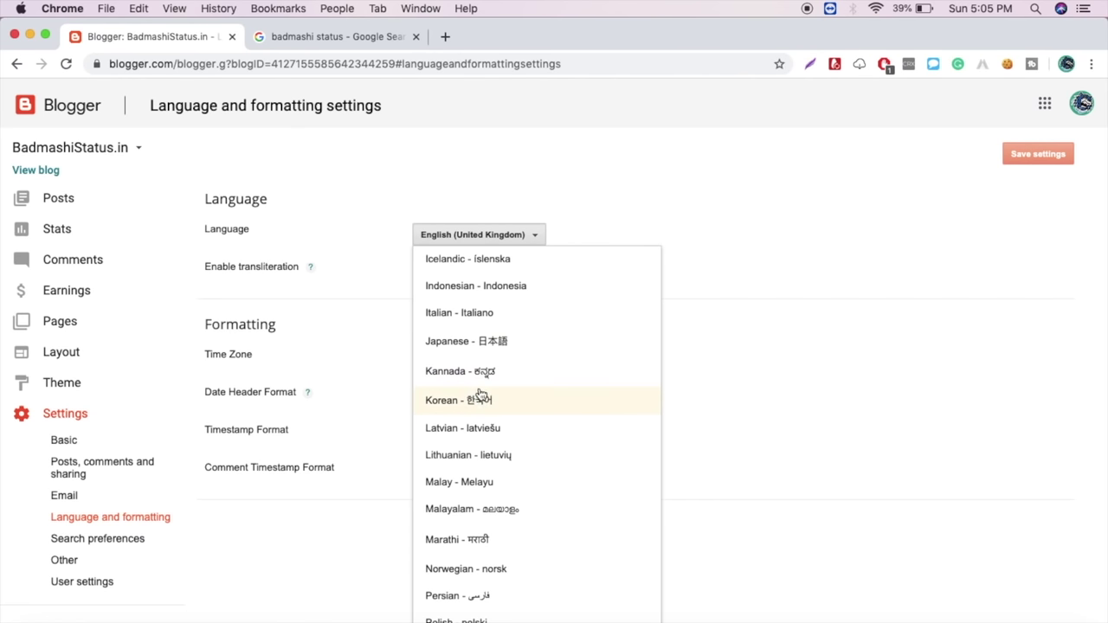
pyautogui.click(765, 272)
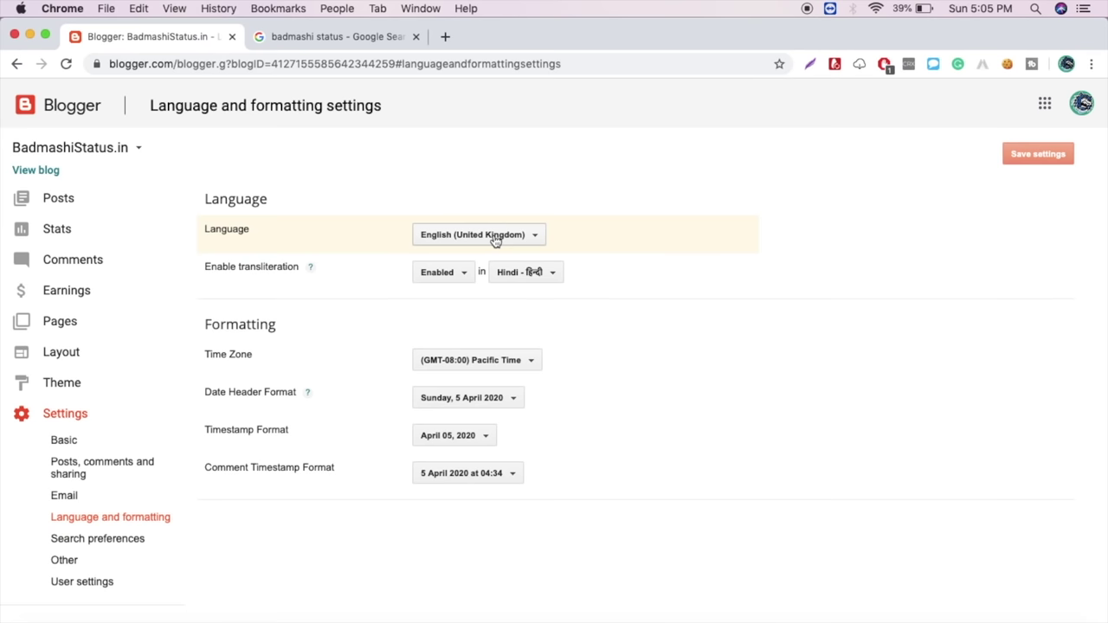
# Step: Check the transliteration setting and the languages it offers, leaving the selection as it is
pyautogui.click(460, 276)
pyautogui.click(460, 275)
pyautogui.click(527, 275)
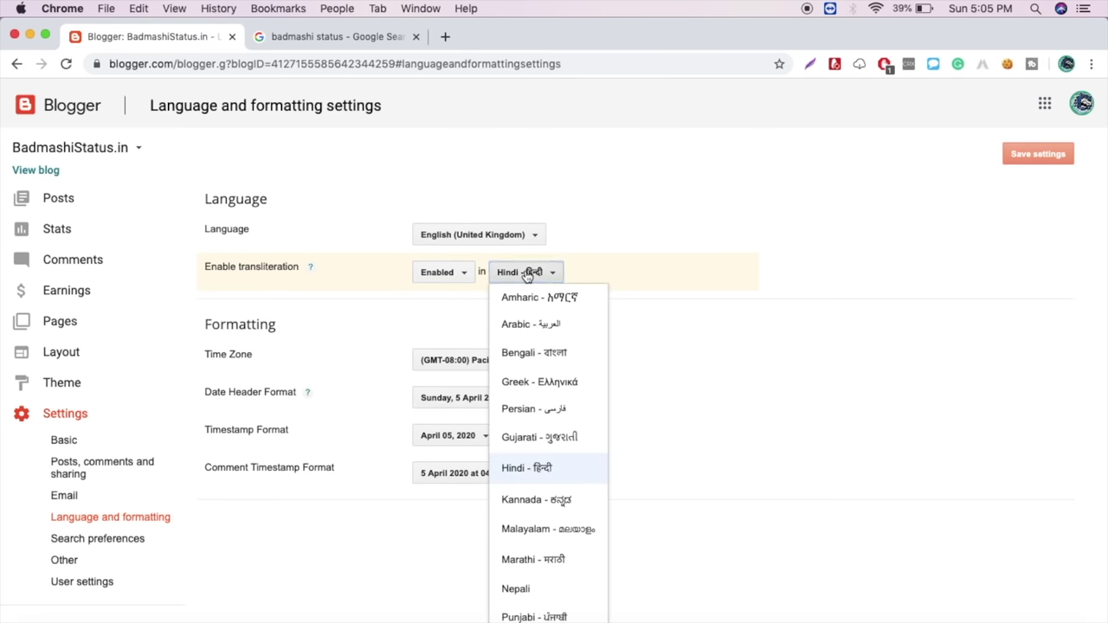
pyautogui.click(534, 273)
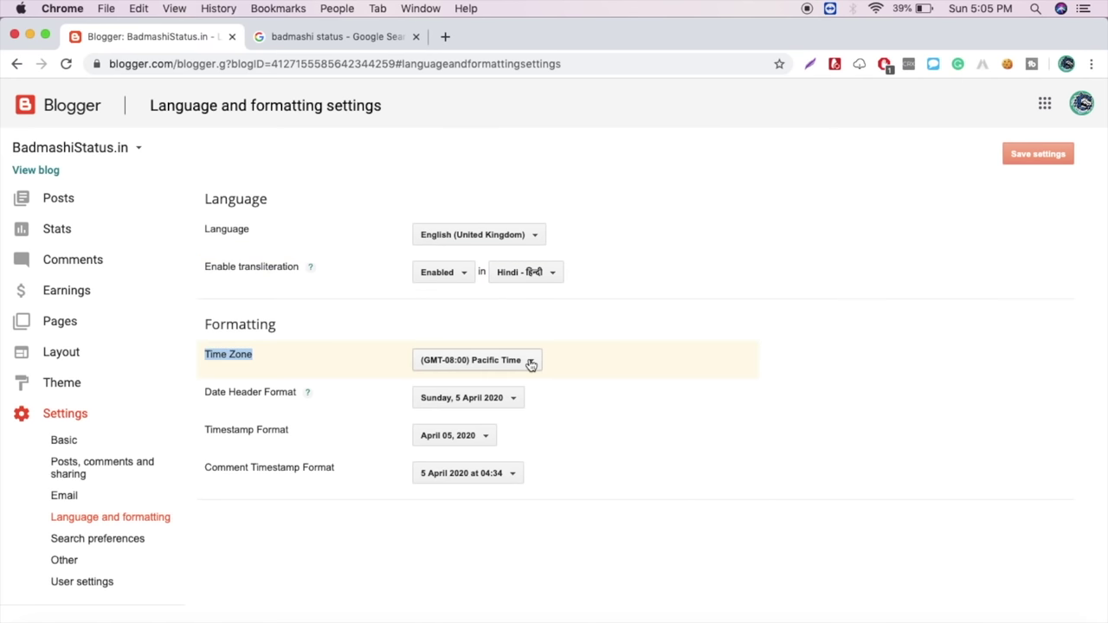
# Step: Set the blog's time zone to (GMT+05:30) India Standard Time and save the language and formatting settings
pyautogui.click(498, 369)
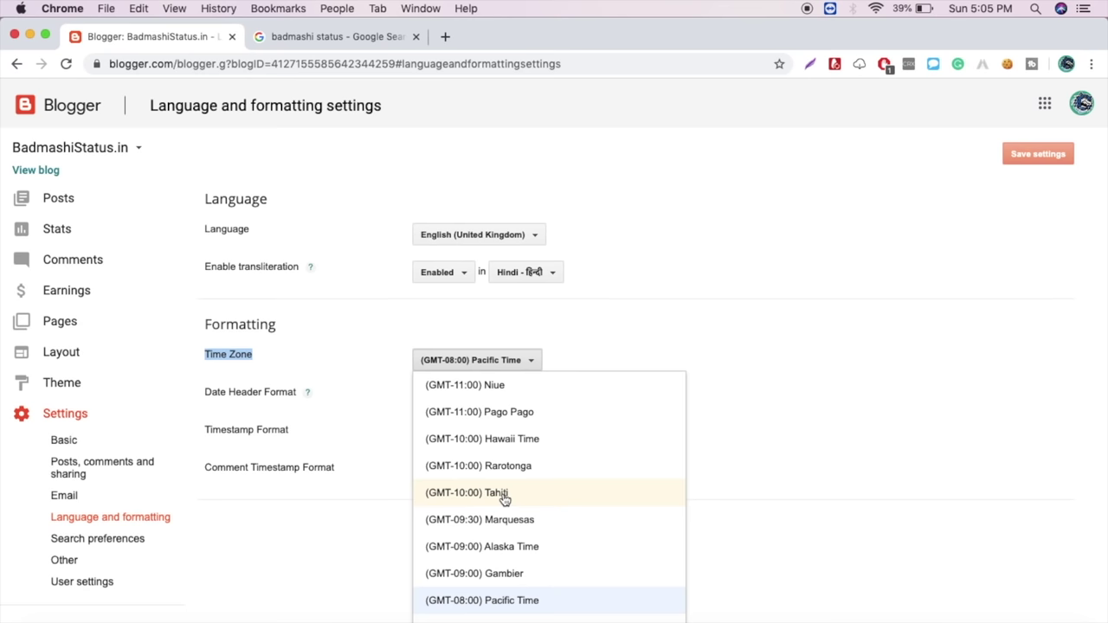
pyautogui.scroll(-20, 505, 498)
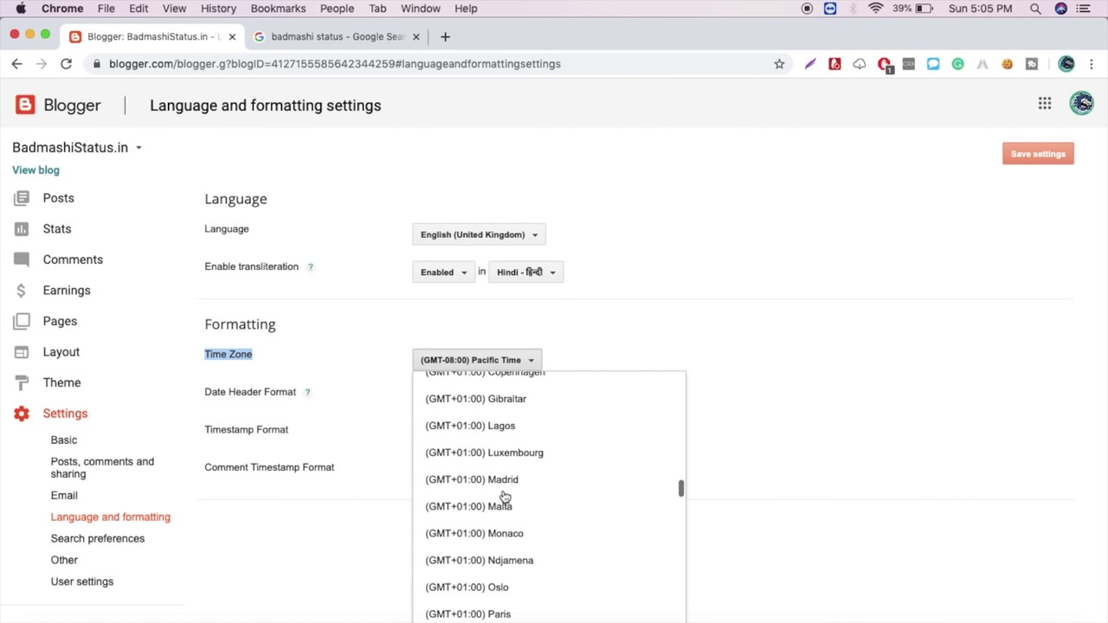
pyautogui.scroll(-8, 505, 498)
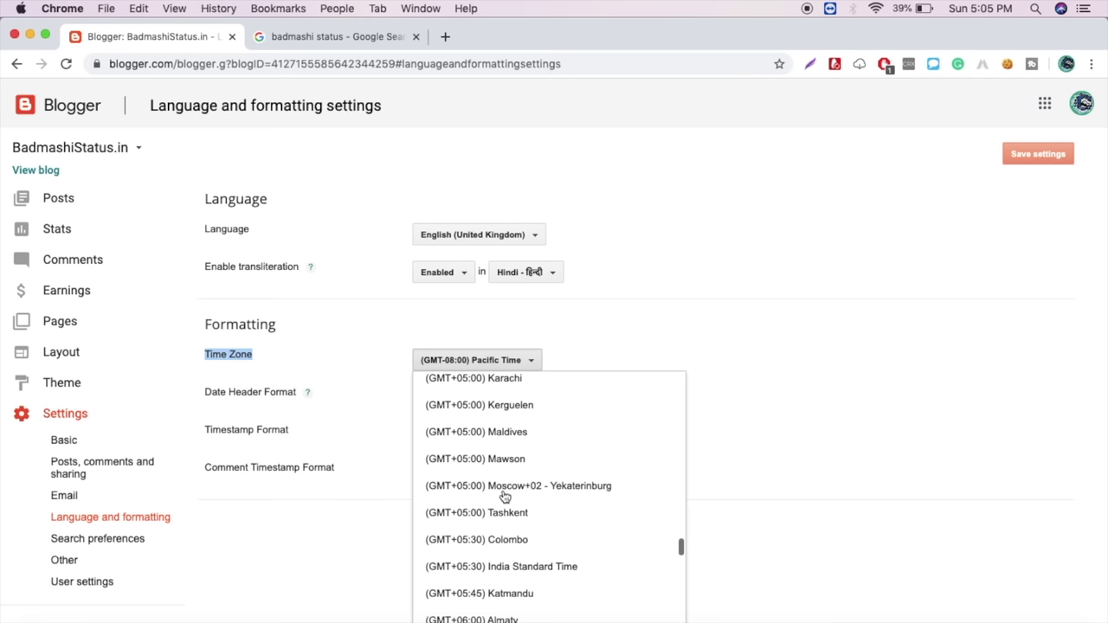
pyautogui.click(514, 567)
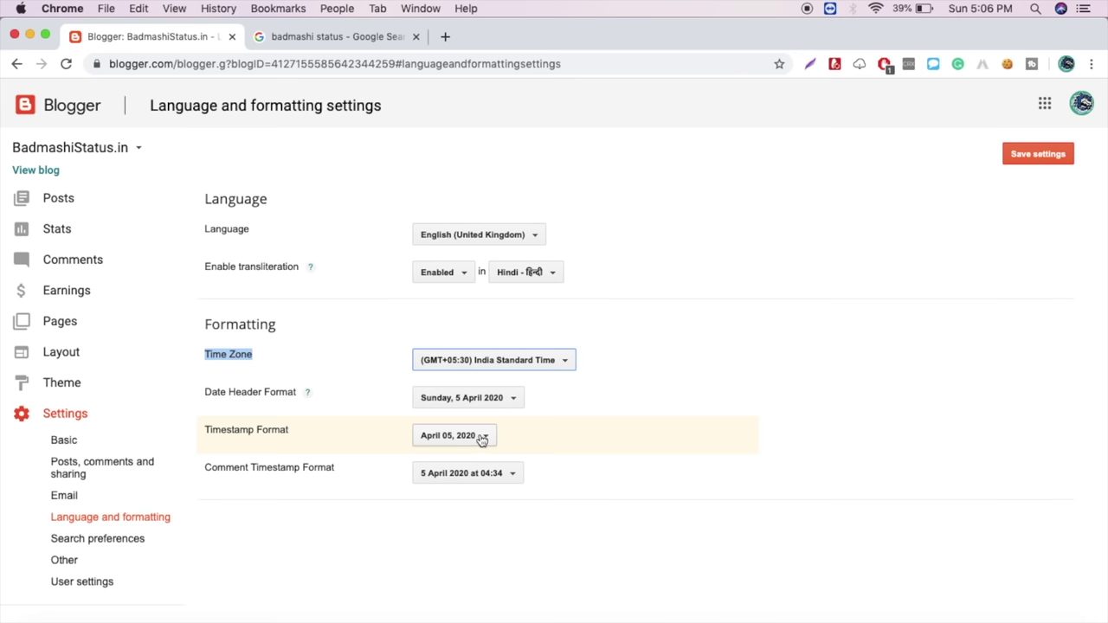
pyautogui.click(485, 475)
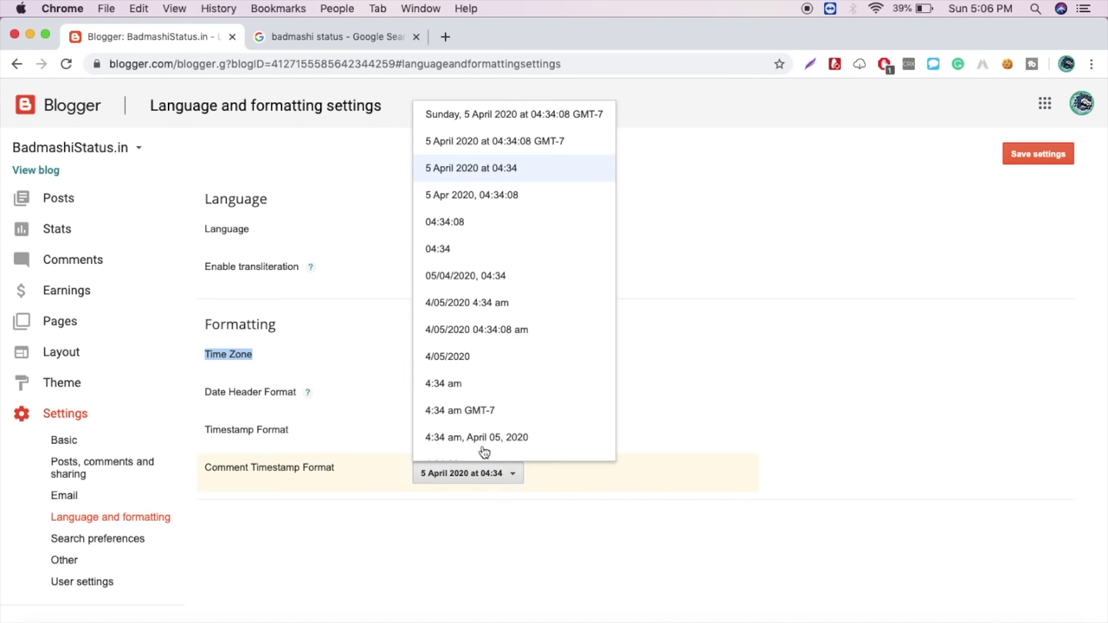
pyautogui.click(845, 240)
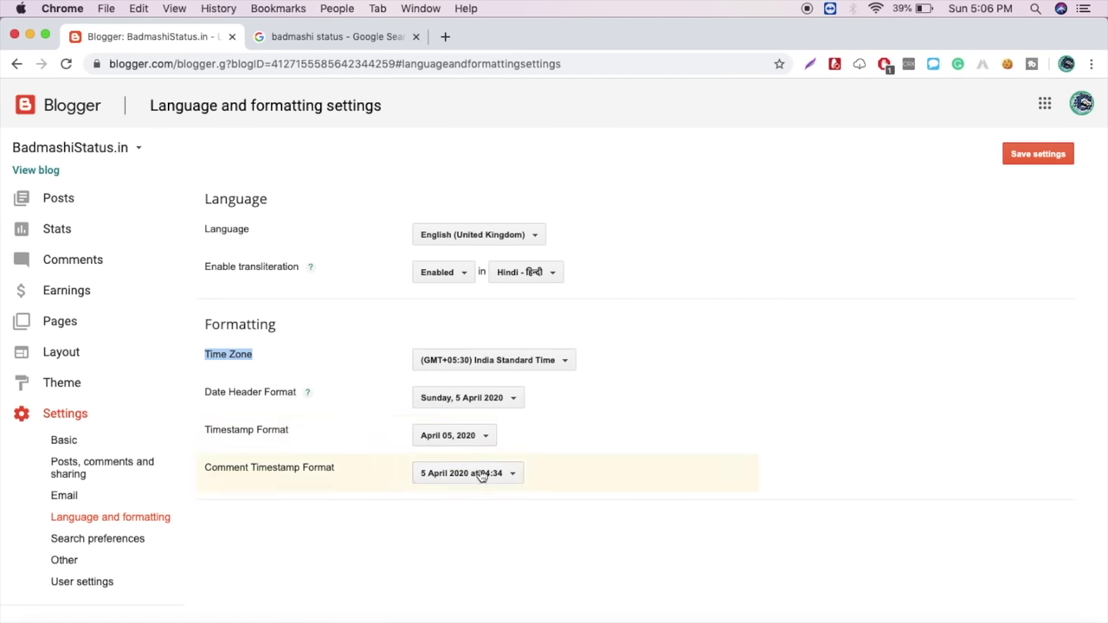
pyautogui.click(1041, 157)
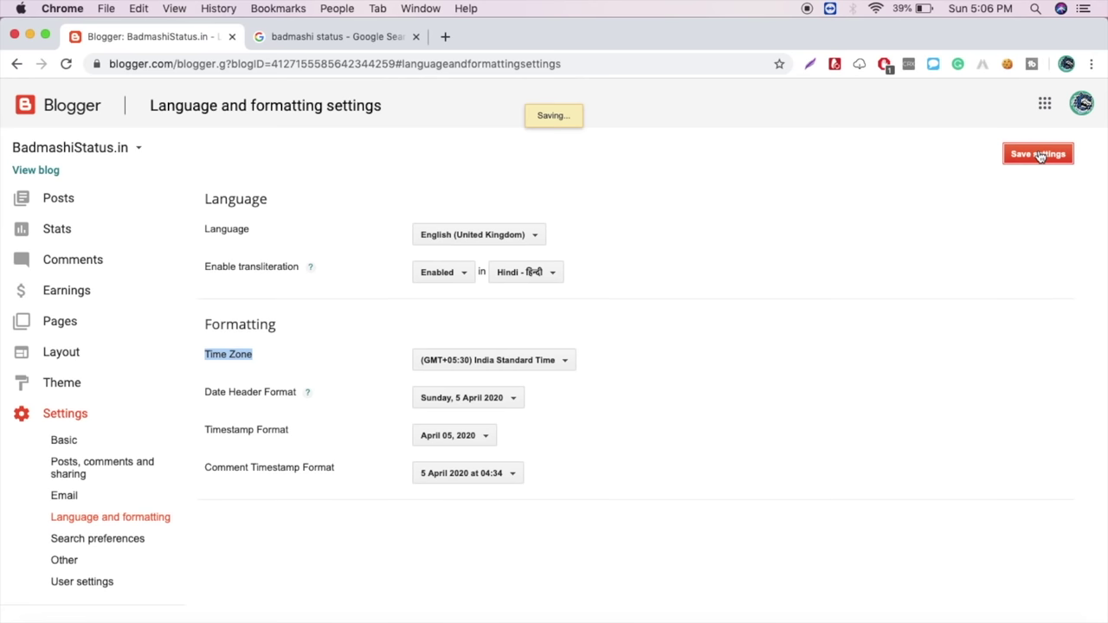
# Step: In search preferences, enable and save the meta description "I have shared Best Badmashi Status 2020 in Hindi, English, Punjabi, Haryanvi, Jatt Badmashi Status for Boys."
pyautogui.click(126, 541)
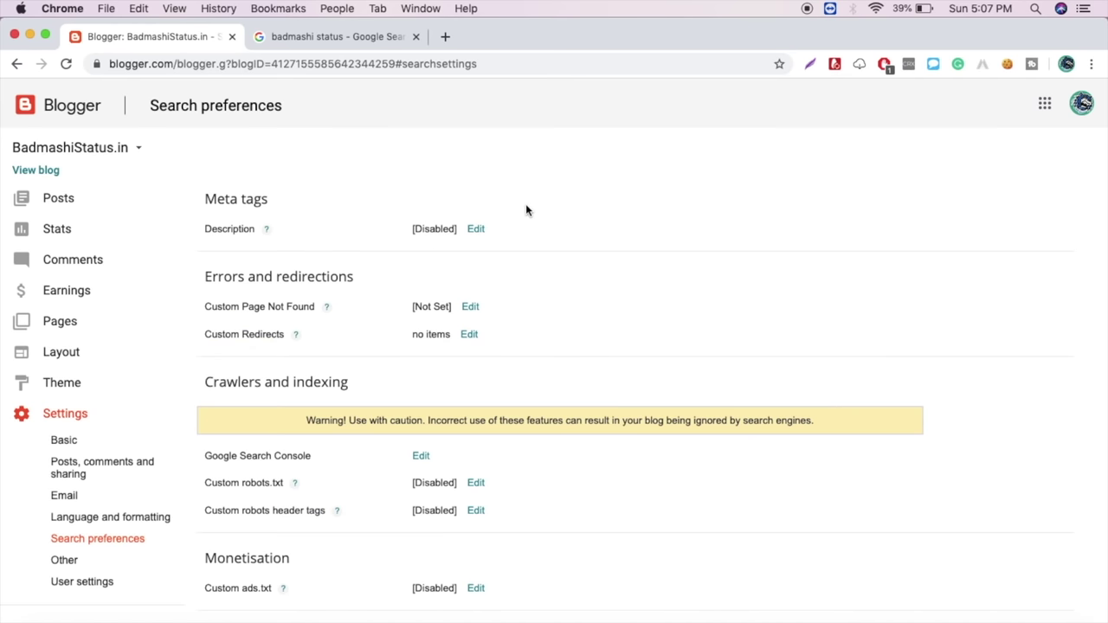
pyautogui.click(477, 229)
pyautogui.click(524, 285)
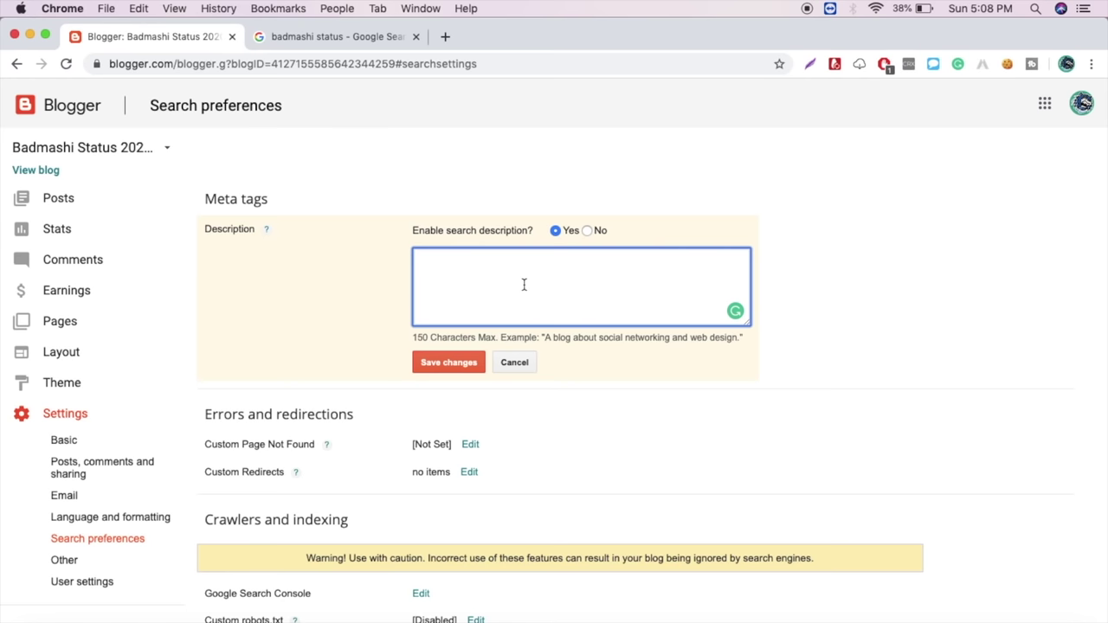
pyautogui.write('I have shared Best Badmashi Status 2020 in Hindi, English, Punjabi, Haryanvi, Jatt Badmashi Status for Boys.')
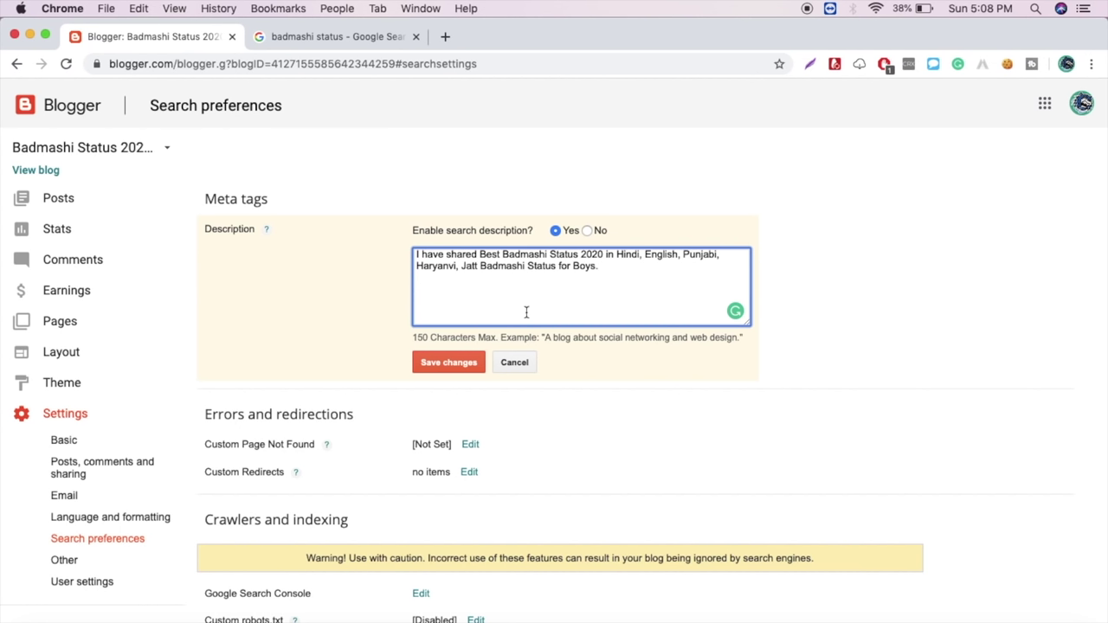
pyautogui.moveTo(485, 338); pyautogui.dragTo(611, 338)
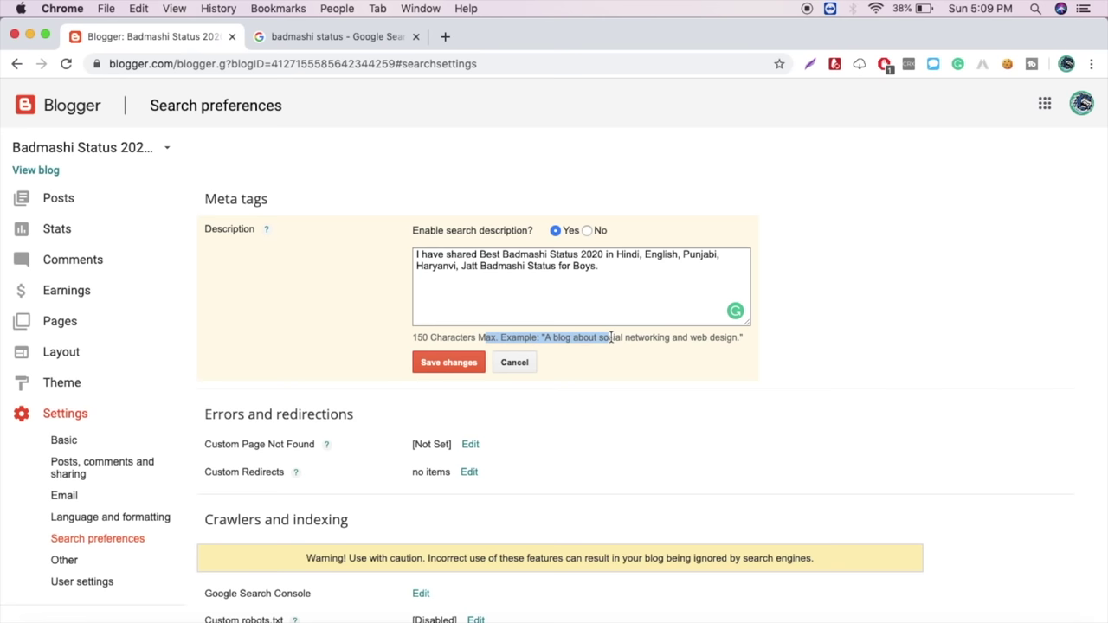
pyautogui.click(450, 364)
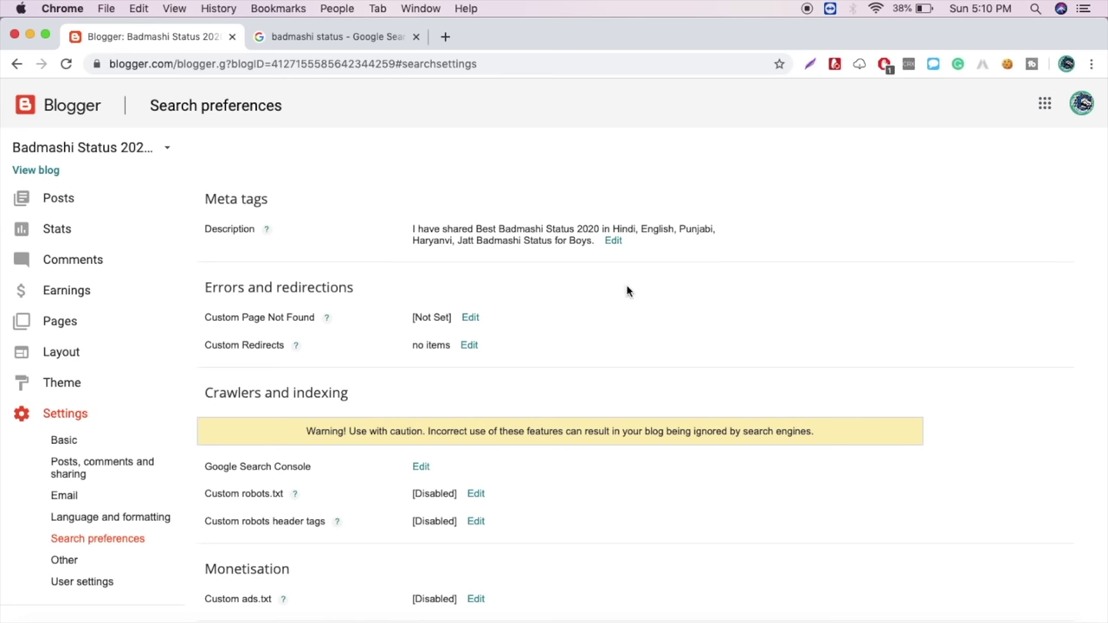
# Step: Start a new custom redirect, view the blog and open its post "Best Wordpress Hosting in India 2020 - Buy Cheapest Hosting"
pyautogui.click(473, 348)
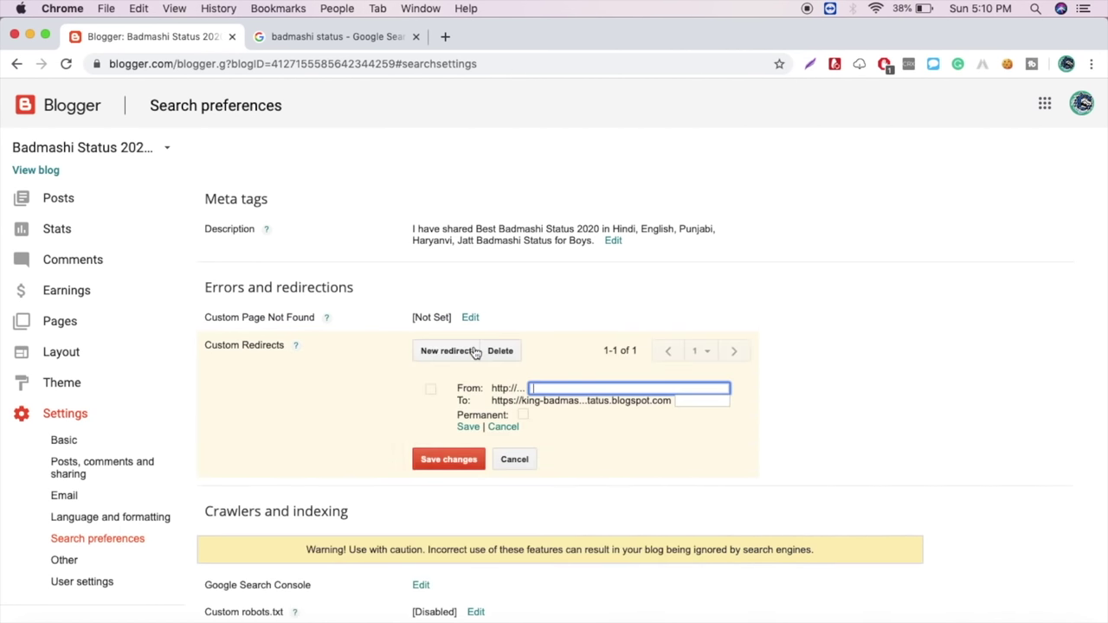
pyautogui.click(538, 389)
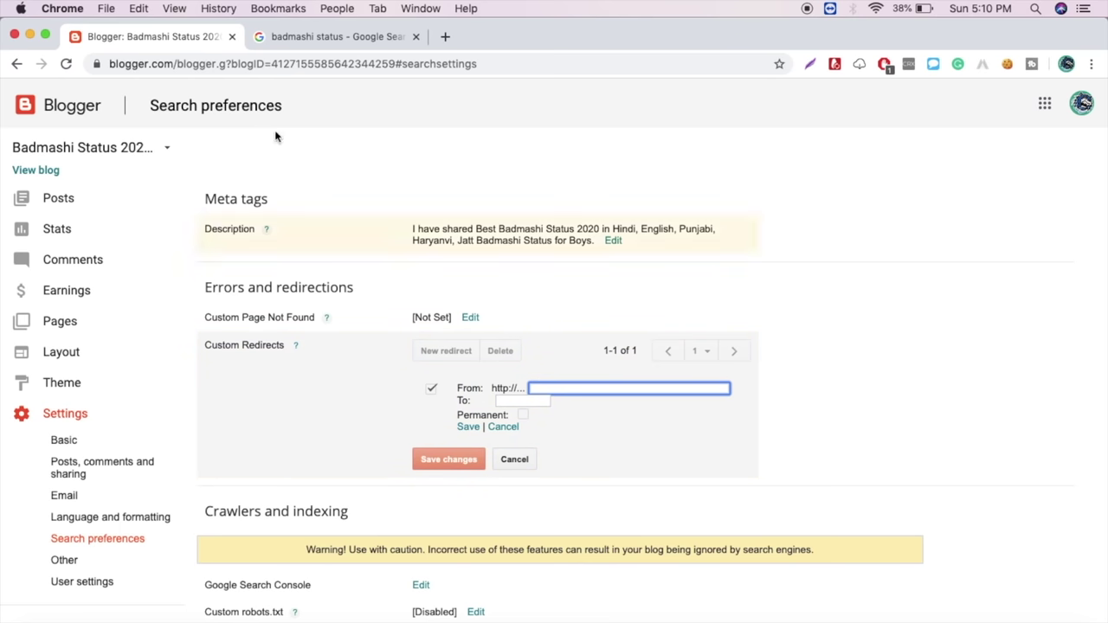
pyautogui.click(39, 170)
pyautogui.click(309, 43)
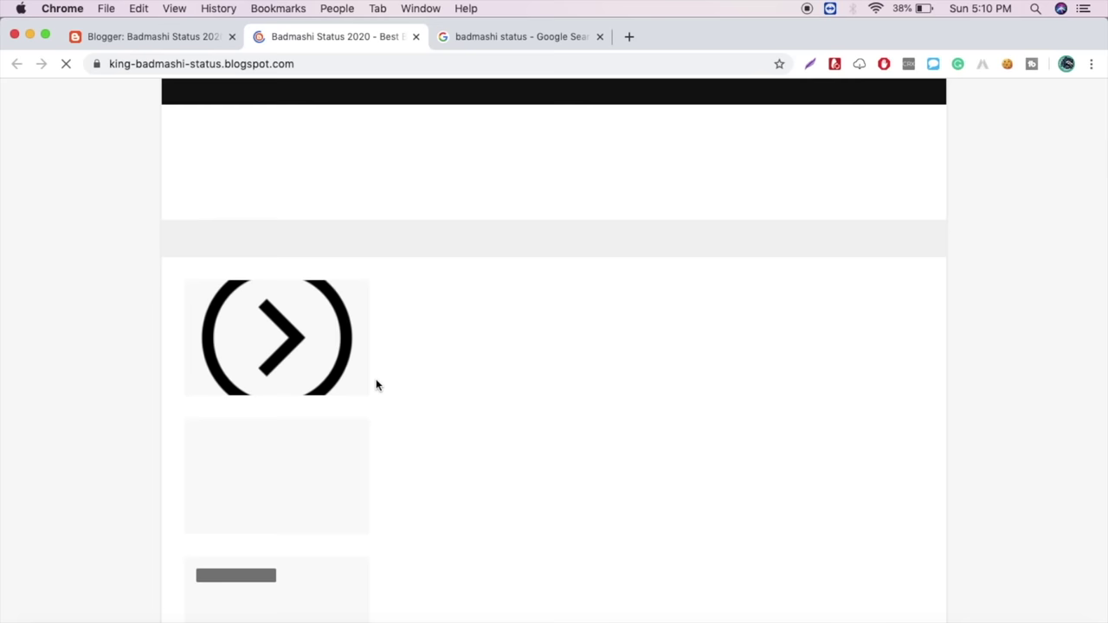
pyautogui.click(482, 292)
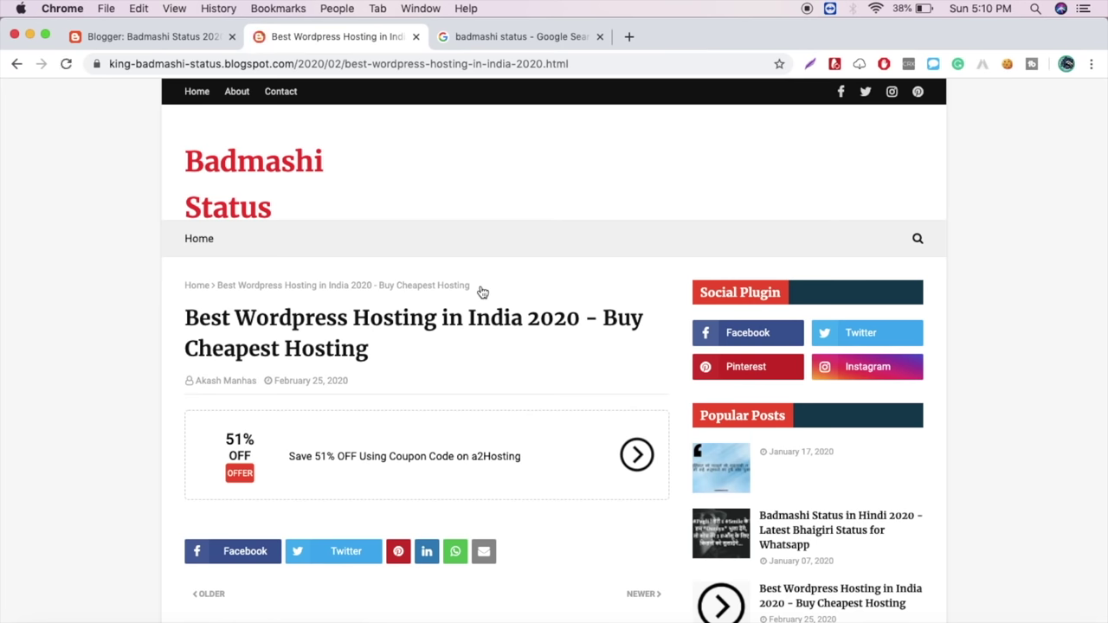
# Step: Replace the path in the post's address with "dskjhfkasjh kjafs" and load that nonexistent page
pyautogui.click(597, 65)
pyautogui.press('super+c')
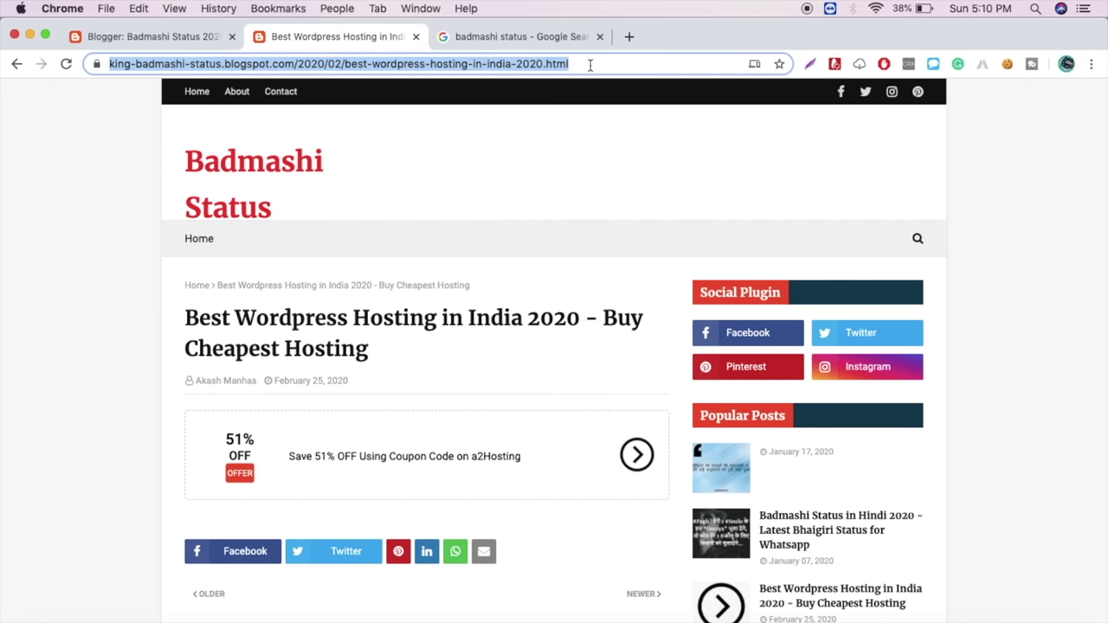
pyautogui.click(548, 66)
pyautogui.moveTo(336, 65); pyautogui.dragTo(619, 67)
pyautogui.press('super+c')
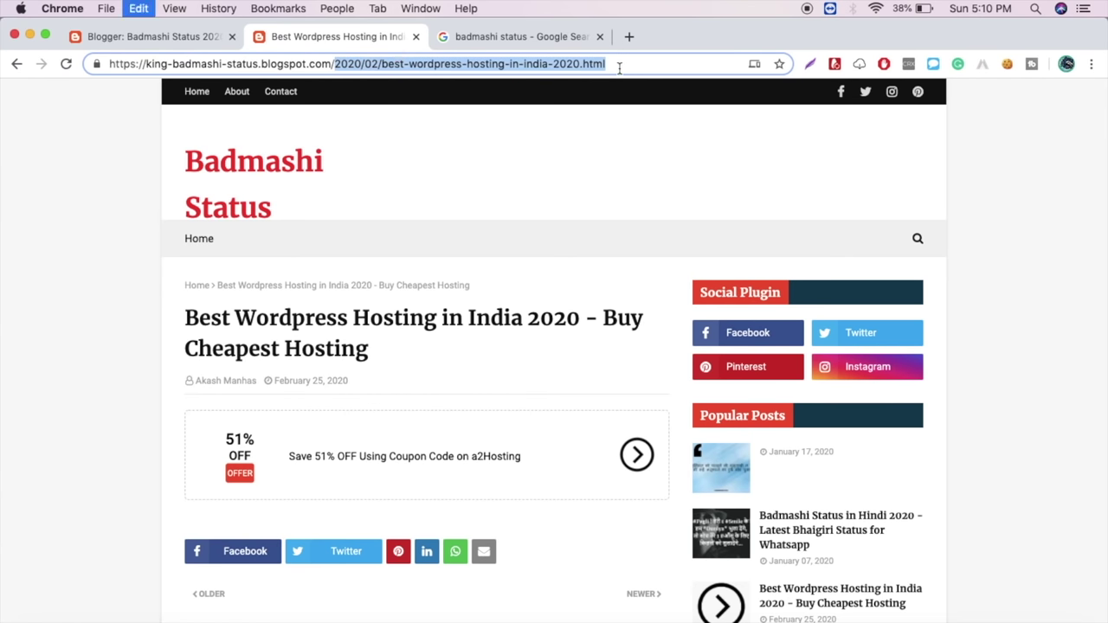
pyautogui.write('dskjhfkasjh kjafs')
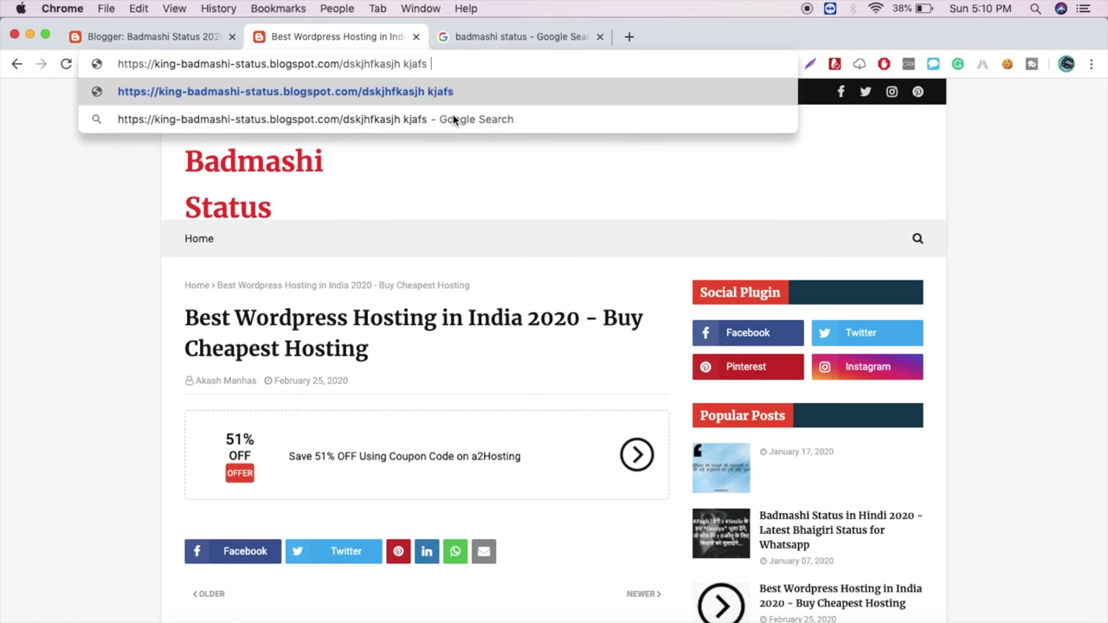
pyautogui.press('Return')
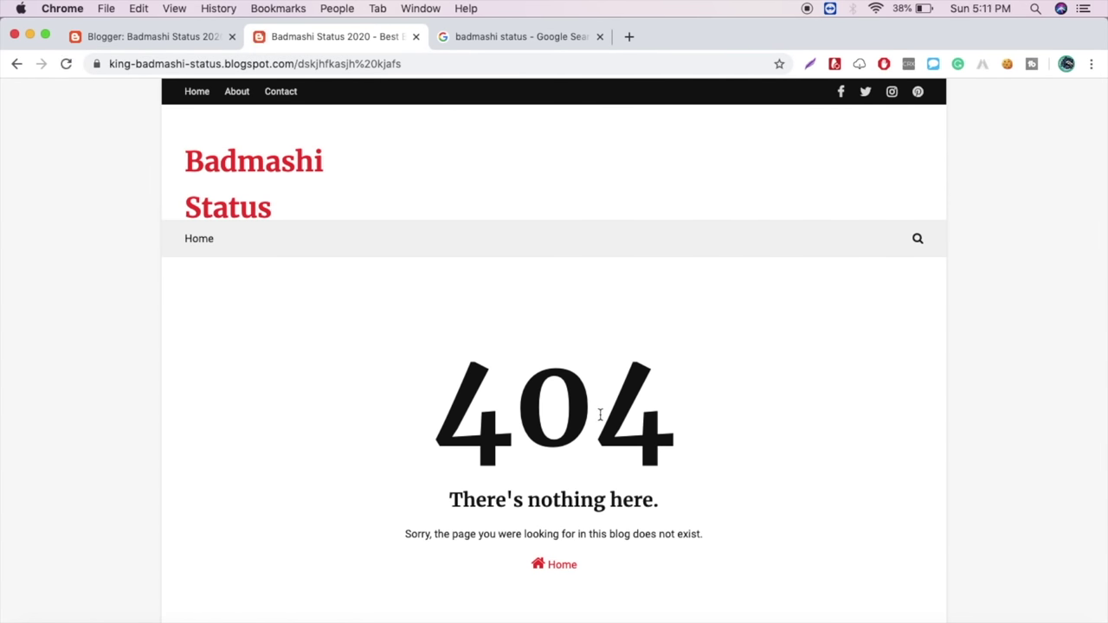
pyautogui.moveTo(450, 383); pyautogui.dragTo(727, 554)
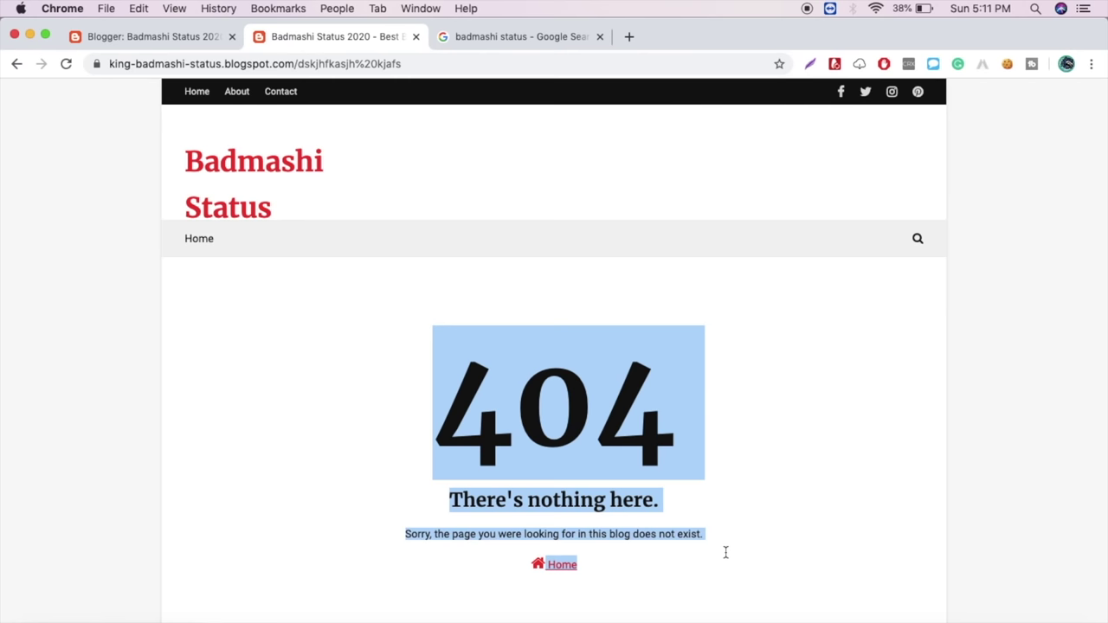
pyautogui.click(726, 553)
# Step: Copy the path /dskjhfkasjh%20kjafs from the broken address into the custom redirect's From field
pyautogui.click(296, 63)
pyautogui.moveTo(296, 67); pyautogui.dragTo(473, 70)
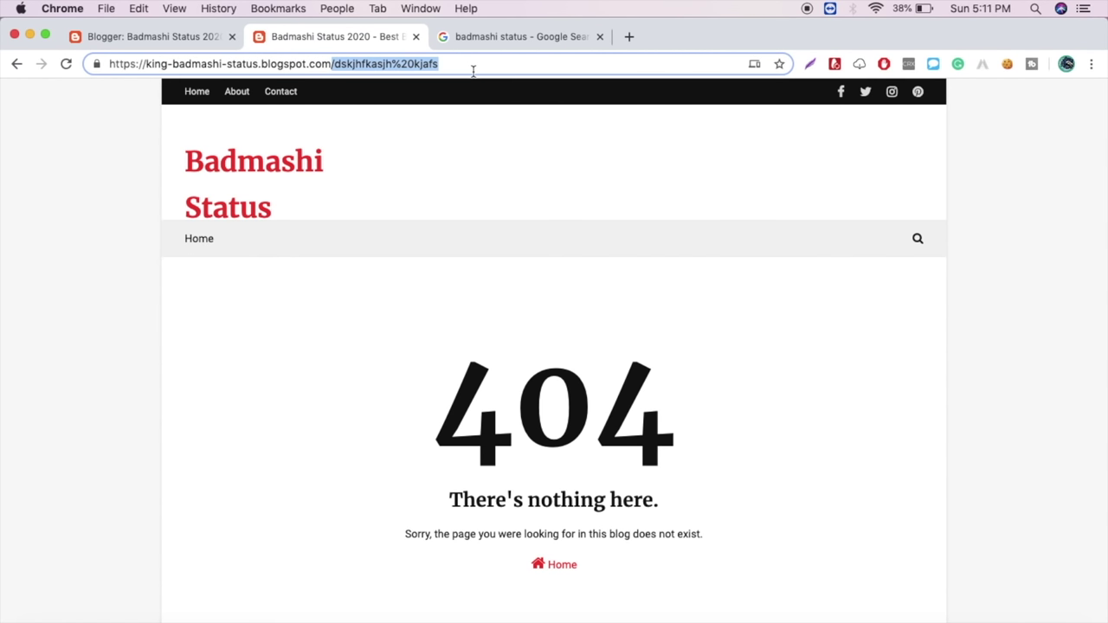
pyautogui.press('super+c')
pyautogui.click(164, 35)
pyautogui.click(523, 388)
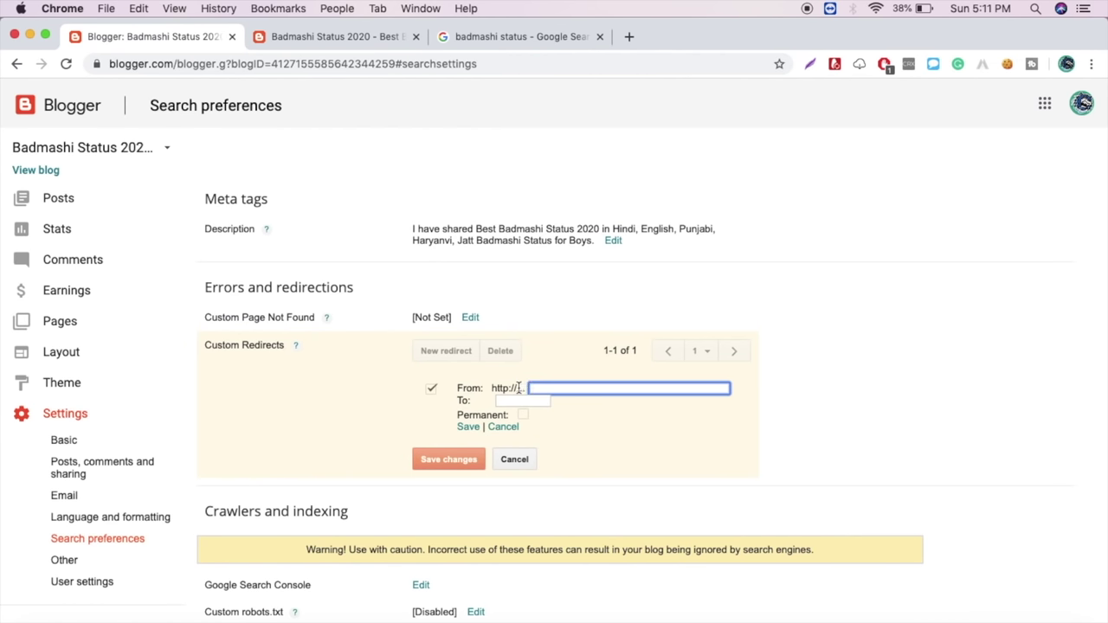
pyautogui.press('super+v')
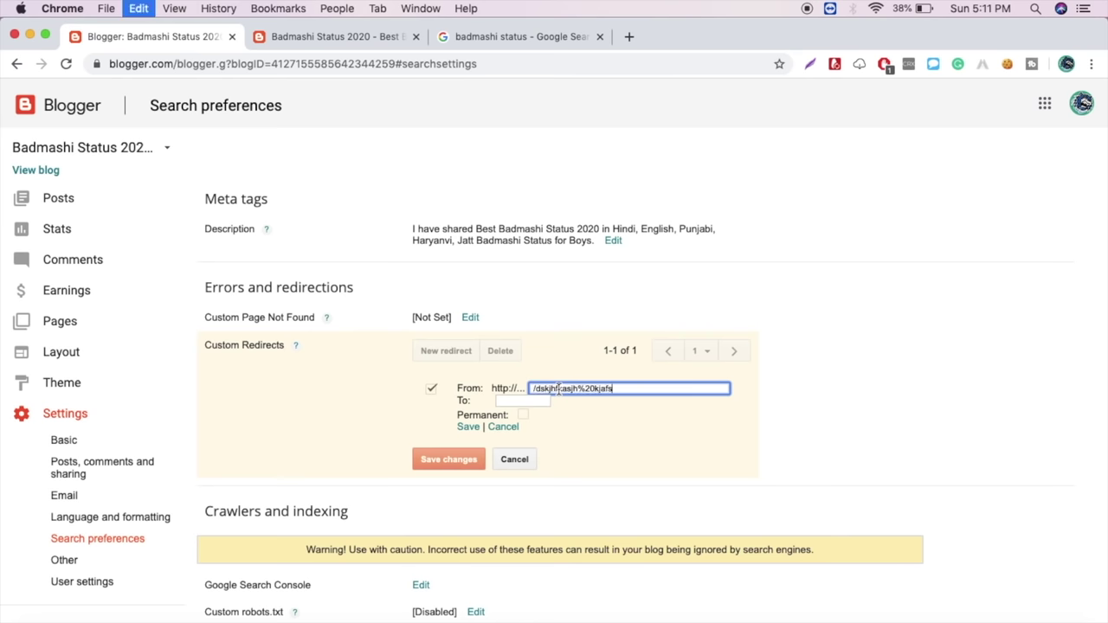
# Step: Set the redirect's To field to the WordPress hosting post's path, /2020/02/best-wordpress-hosting-in-india-2020.html
pyautogui.click(509, 401)
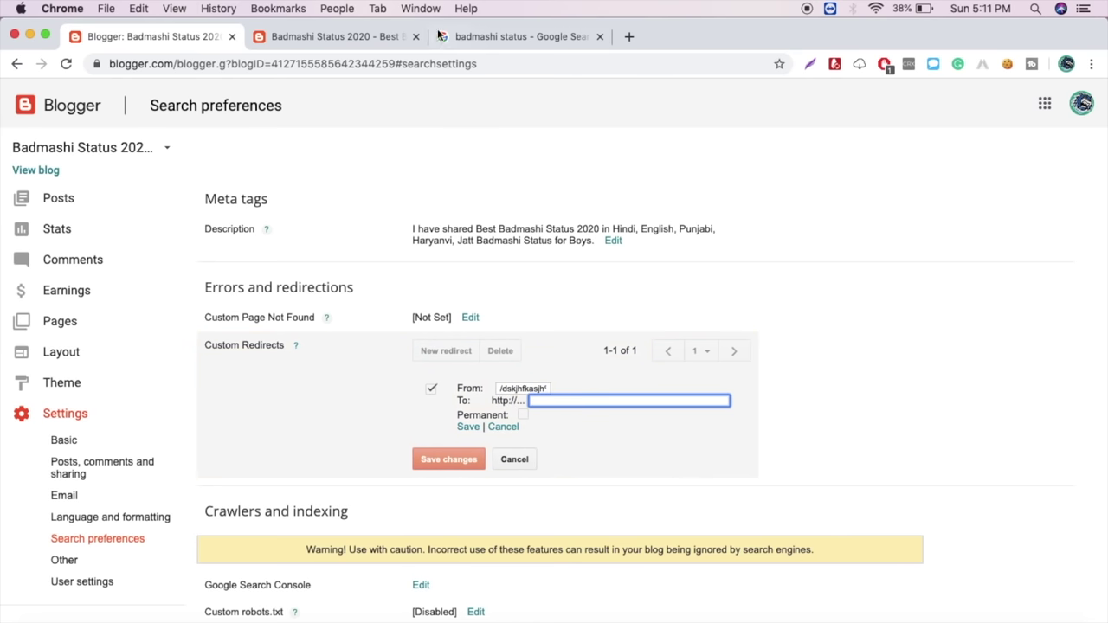
pyautogui.click(366, 37)
pyautogui.click(256, 161)
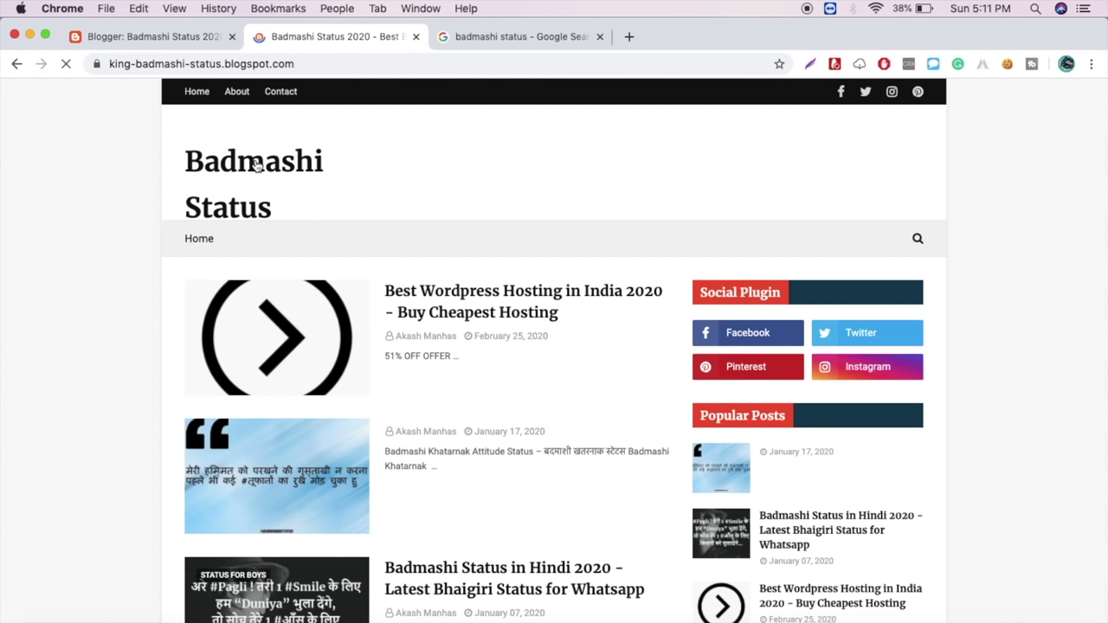
pyautogui.click(440, 301)
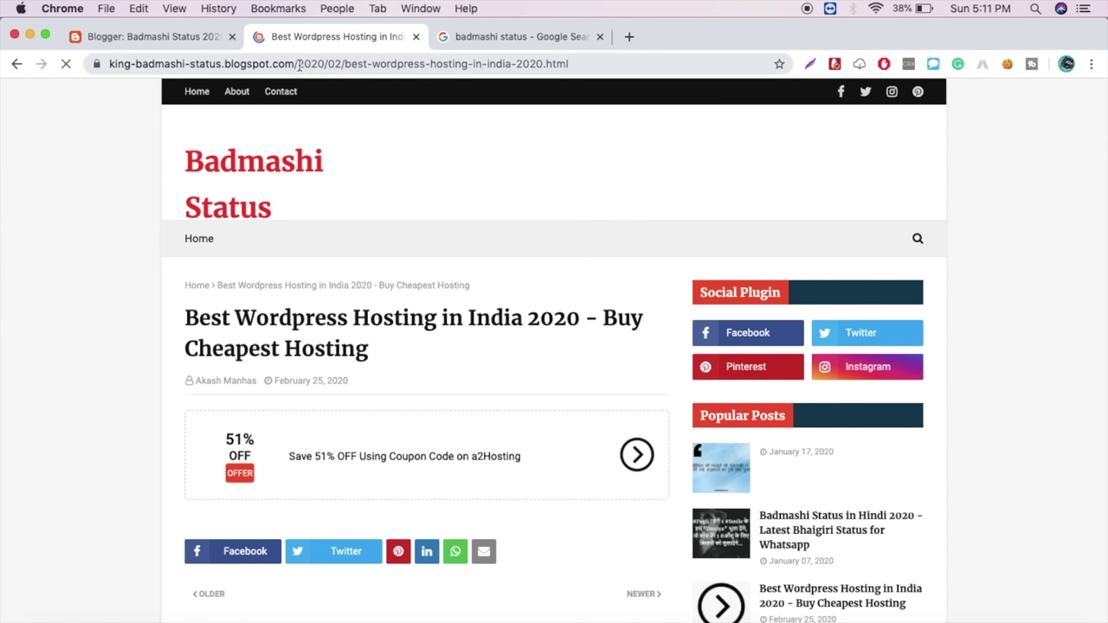
pyautogui.moveTo(295, 66); pyautogui.dragTo(699, 84)
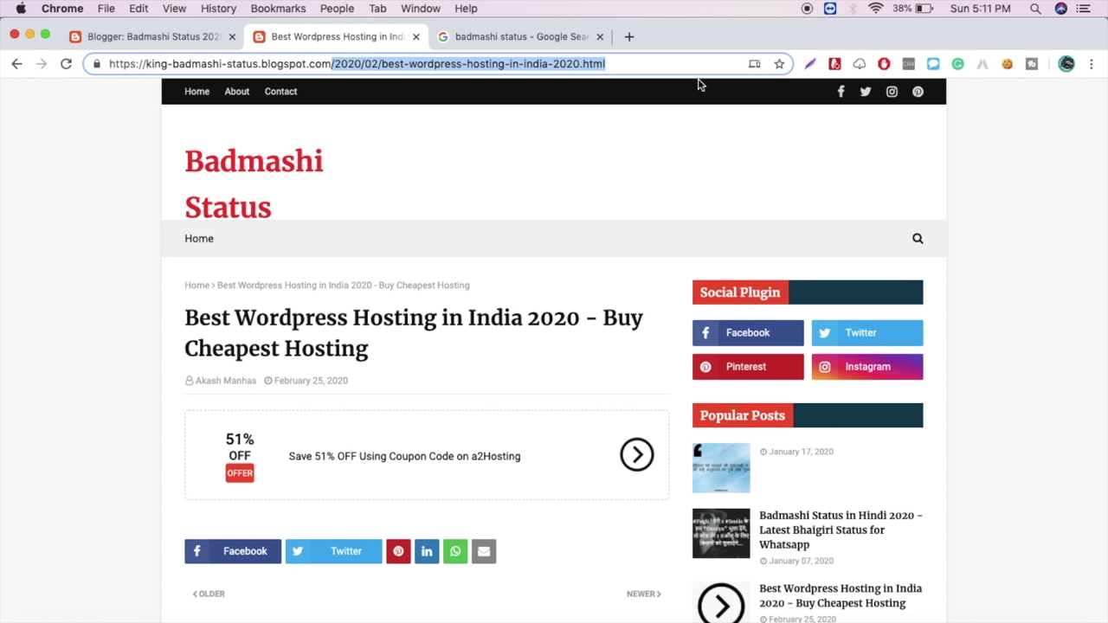
pyautogui.click(173, 42)
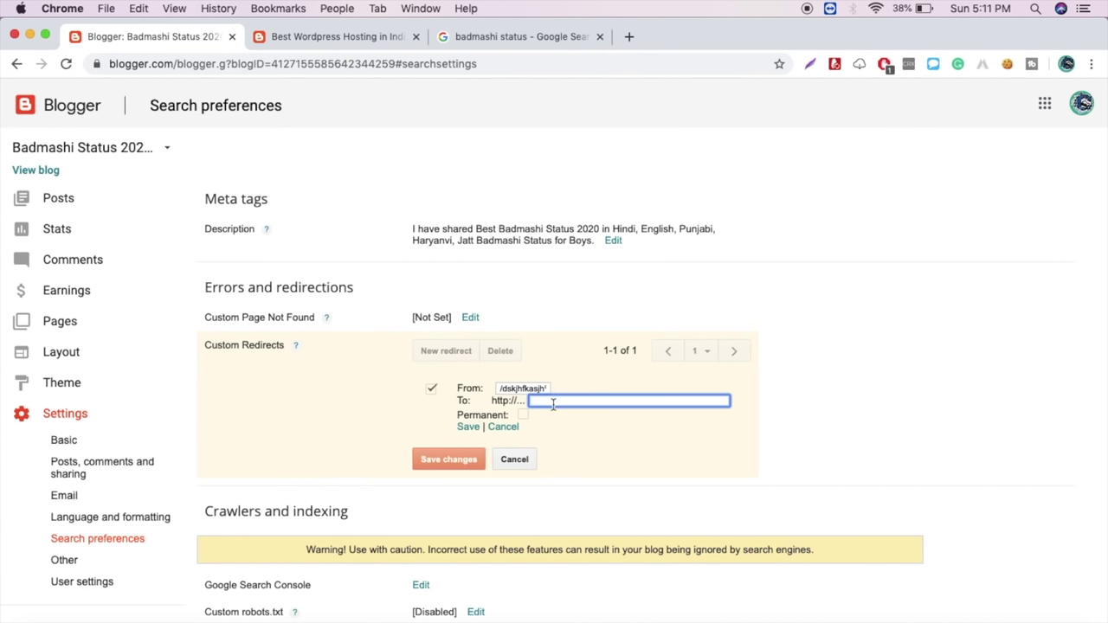
pyautogui.press('super+v')
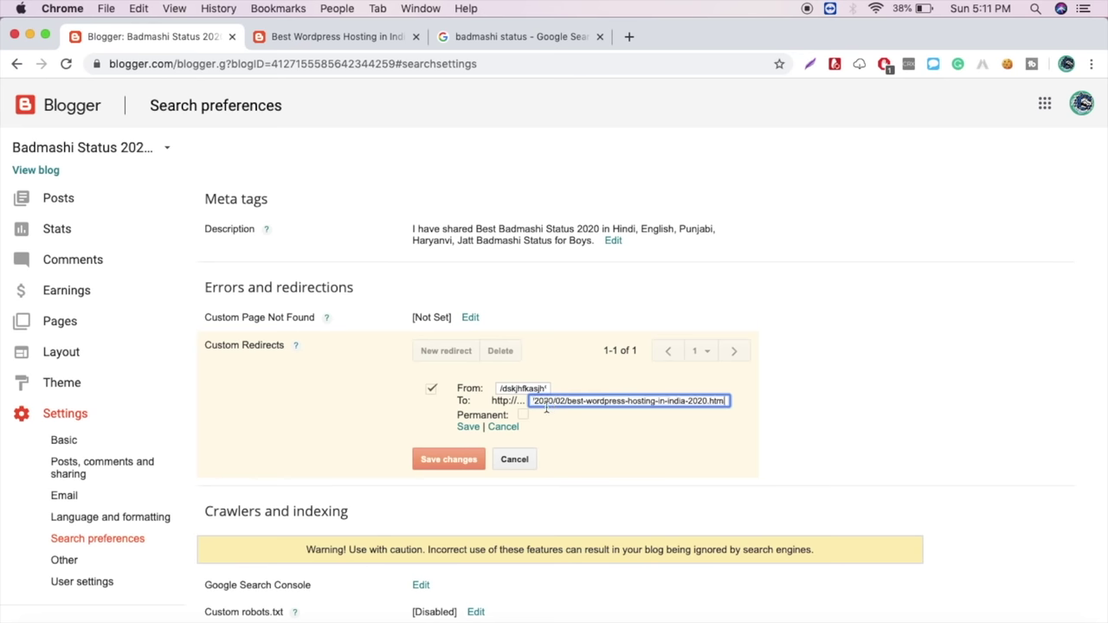
# Step: Make the redirect permanent, then save the redirect entry and the custom redirects changes
pyautogui.click(522, 418)
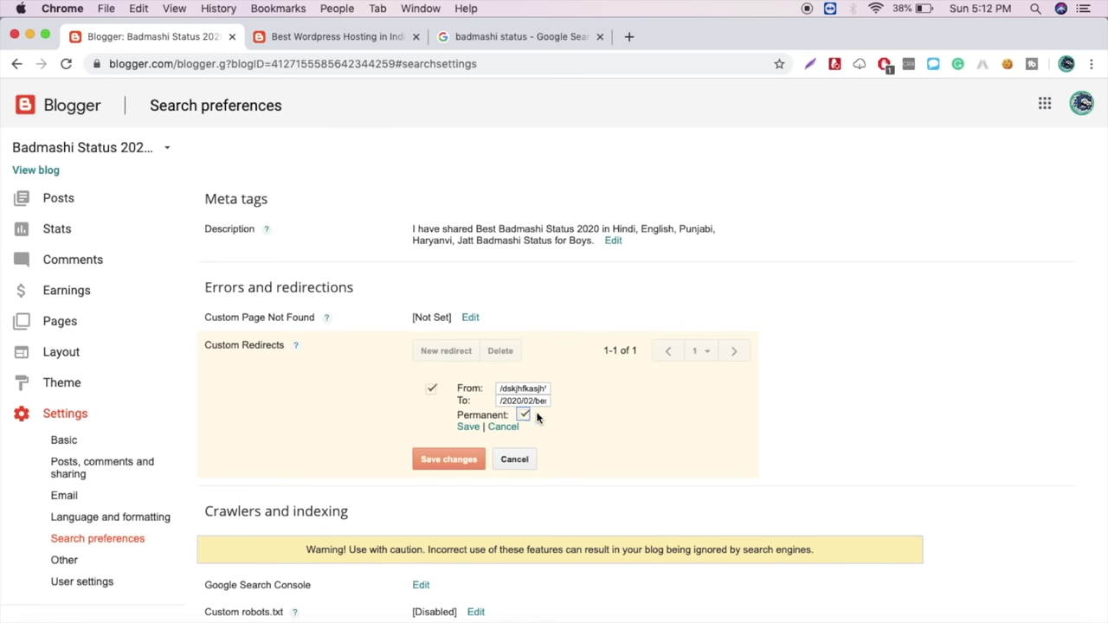
pyautogui.click(468, 427)
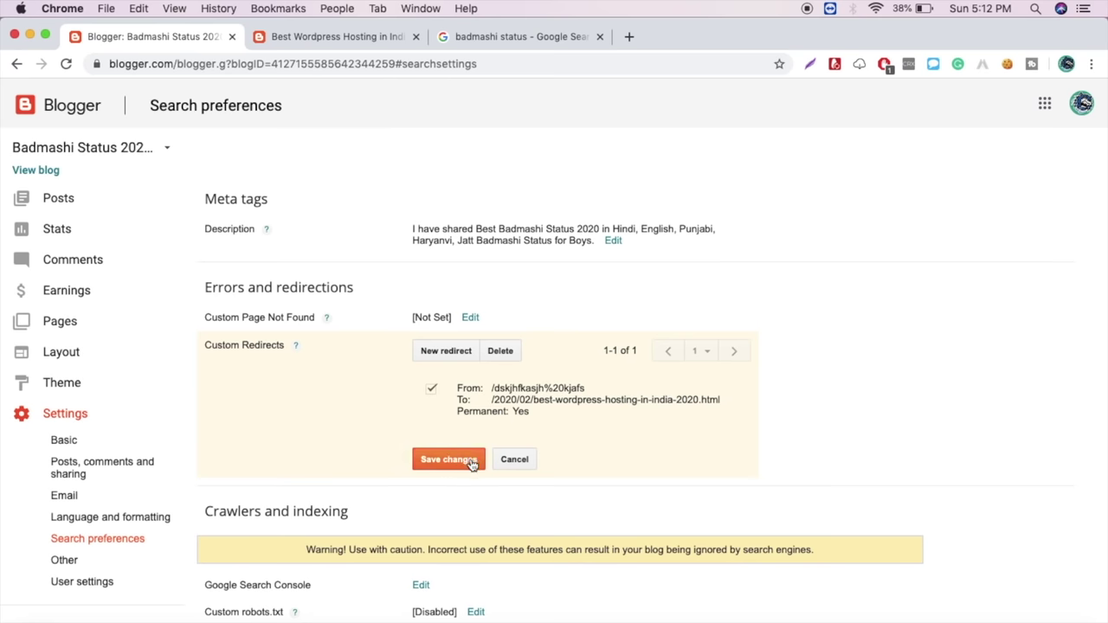
pyautogui.click(450, 461)
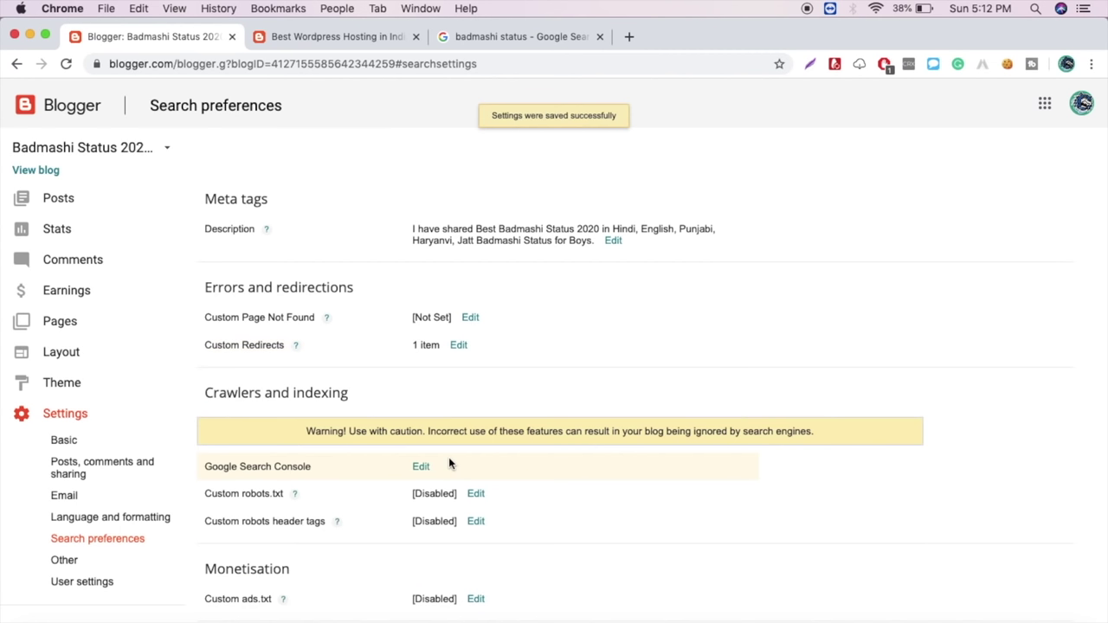
# Step: Test the custom redirect by loading king-badmashi-status.blogspot.com/dskjhfkasjh%20kjafs, close that page and return to the blog's search preferences
pyautogui.click(358, 41)
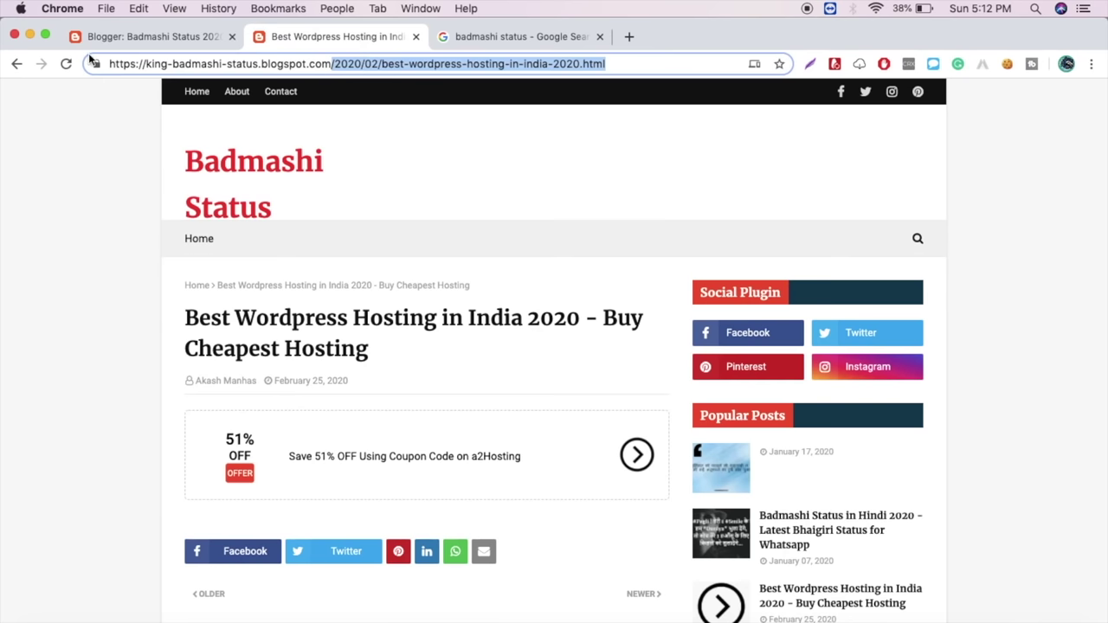
pyautogui.click(17, 64)
pyautogui.click(40, 64)
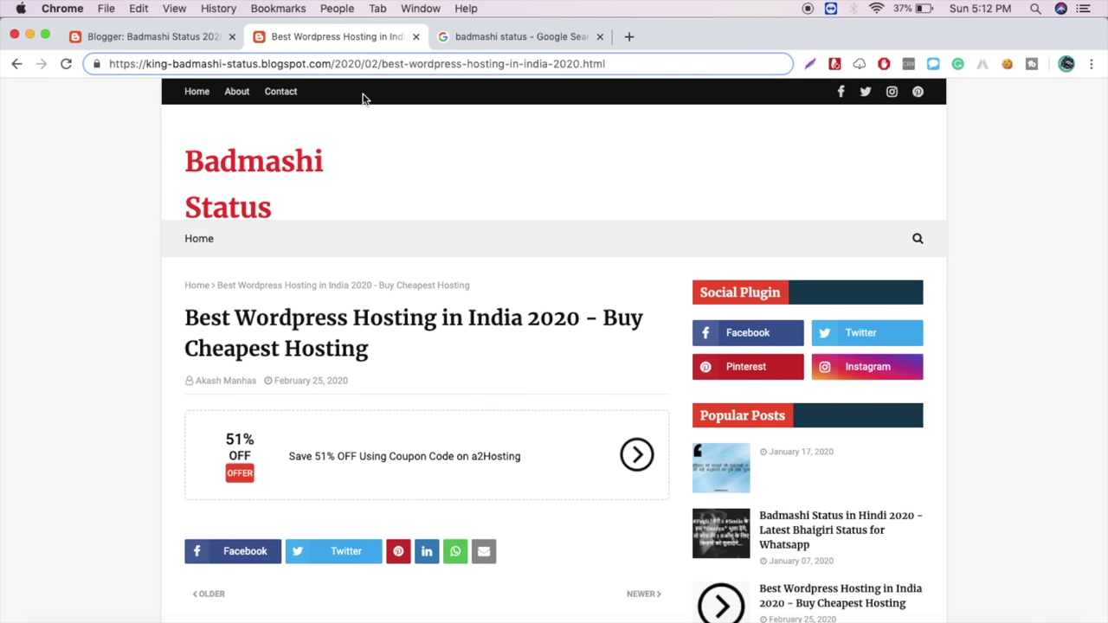
pyautogui.moveTo(333, 64); pyautogui.dragTo(668, 65)
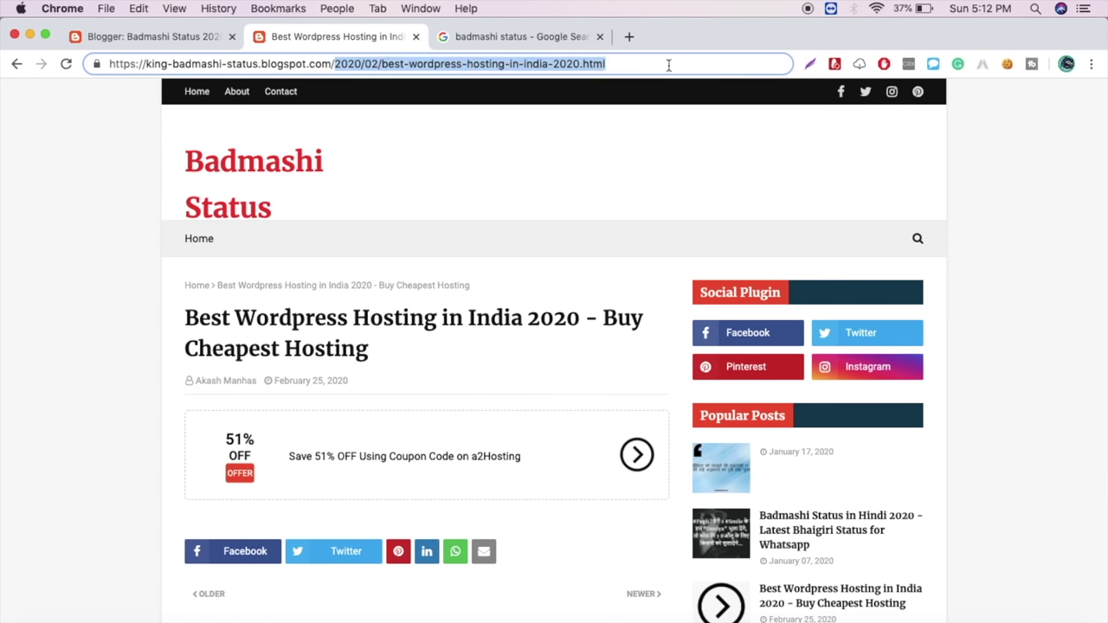
pyautogui.press('BackSpace')
pyautogui.press('BackSpace')
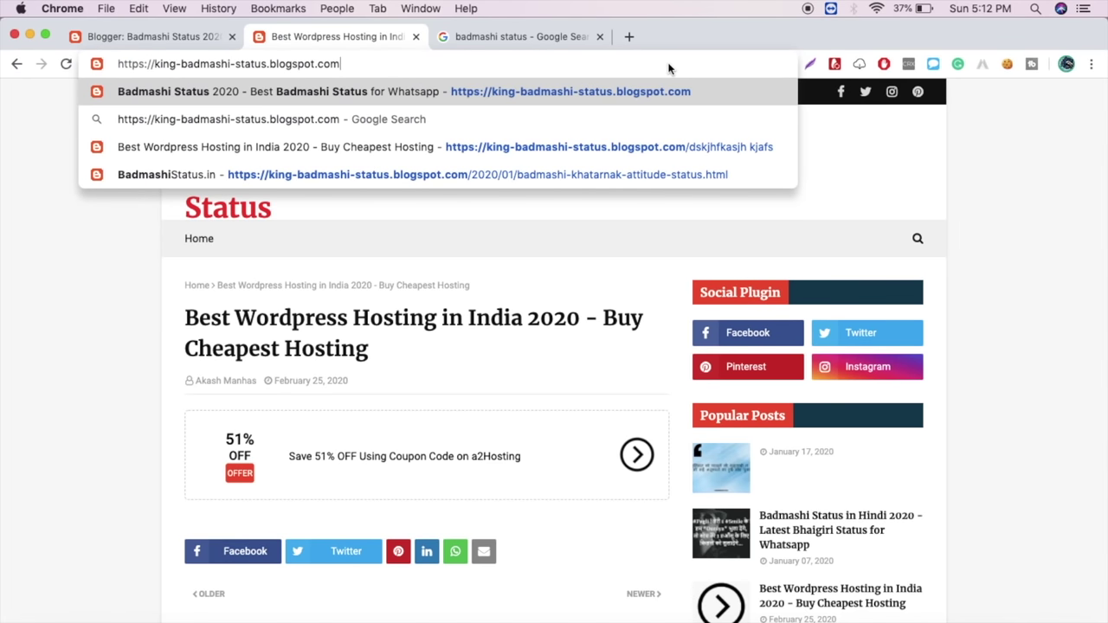
pyautogui.write('/d')
pyautogui.press('Right')
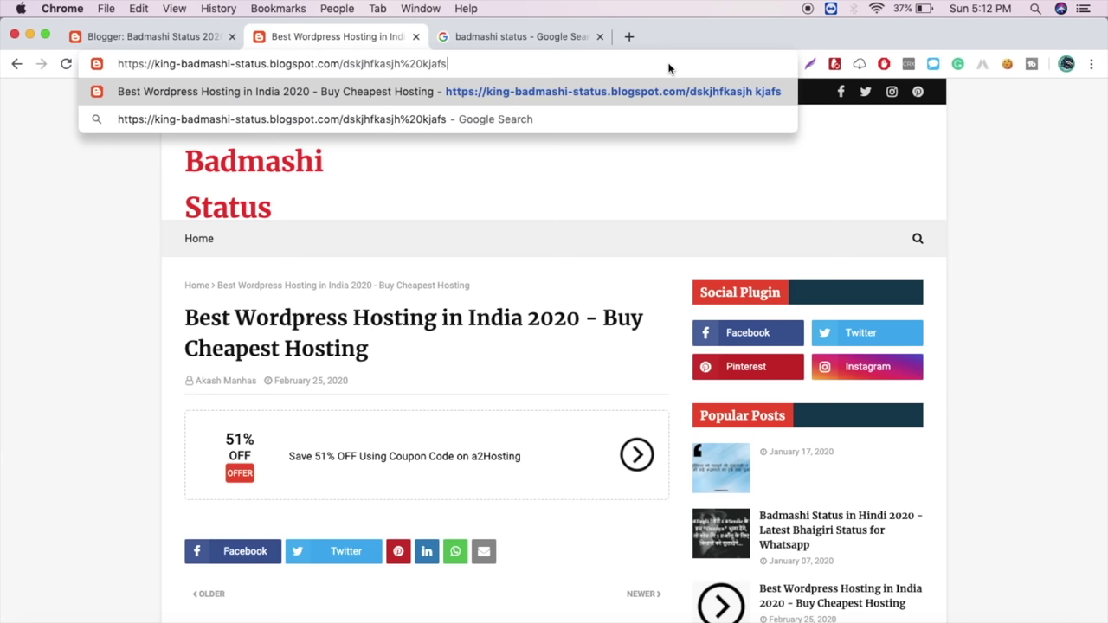
pyautogui.press('Return')
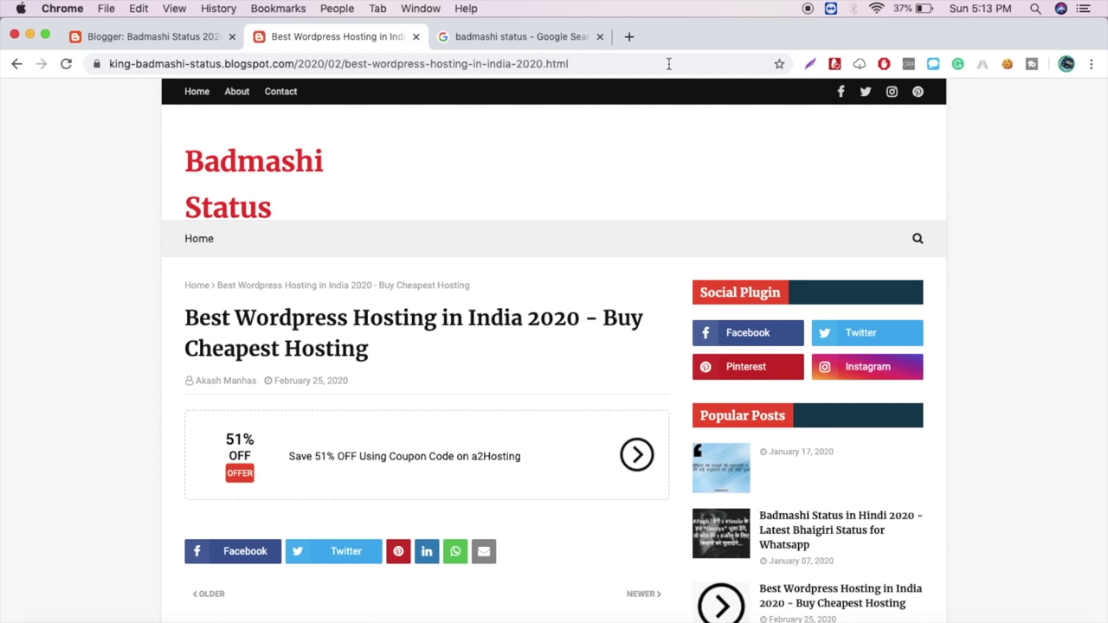
pyautogui.press('super+w')
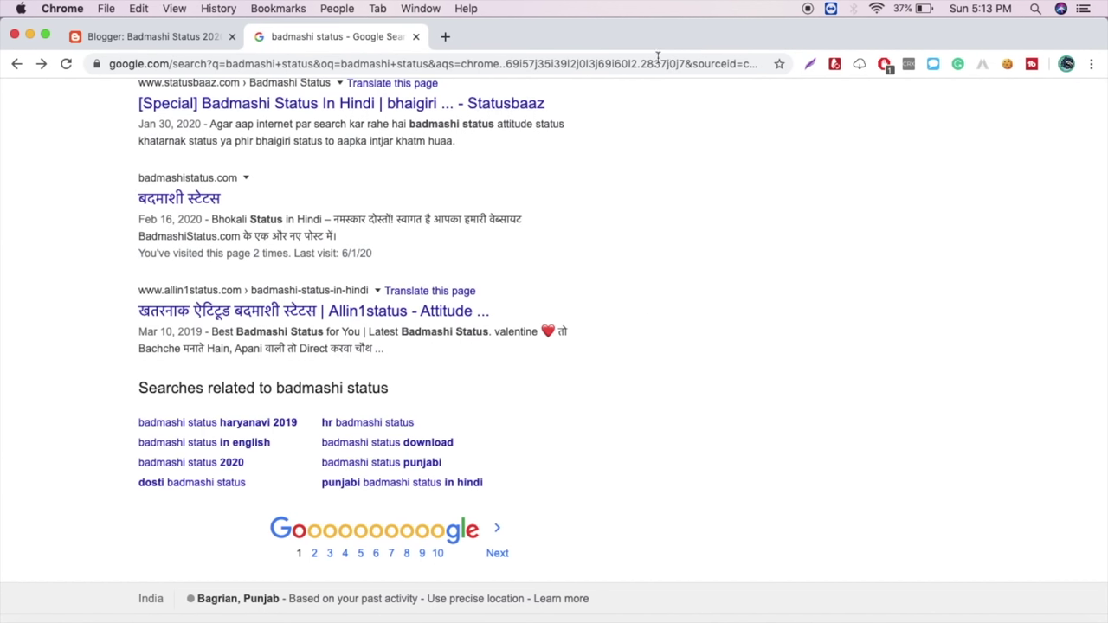
pyautogui.click(204, 35)
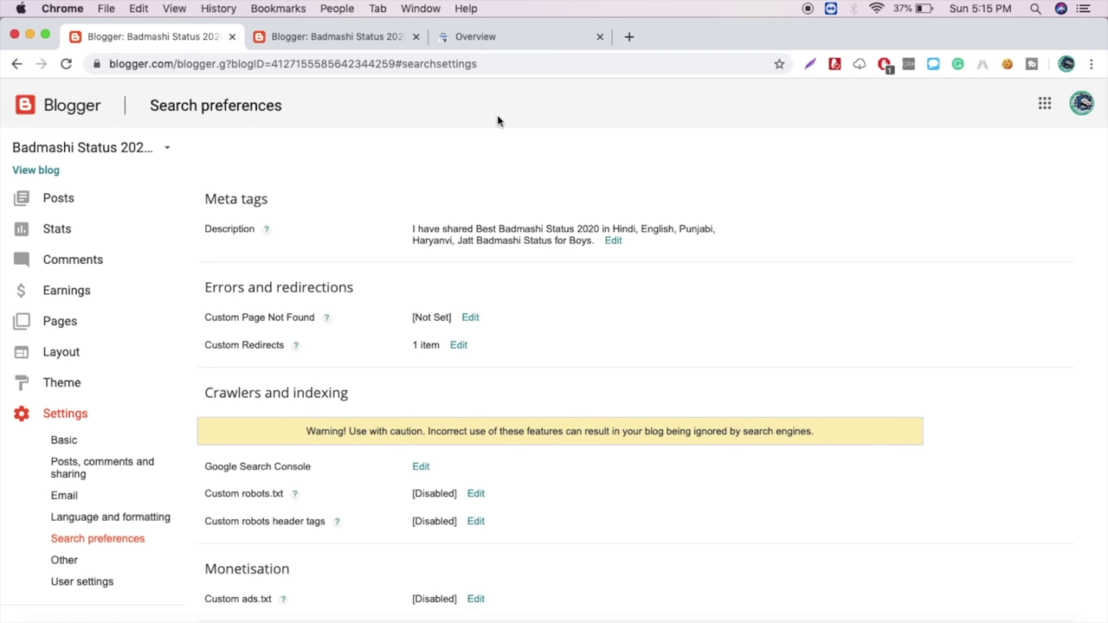
# Step: Switch to Google Search Console and start adding a new property
pyautogui.click(512, 38)
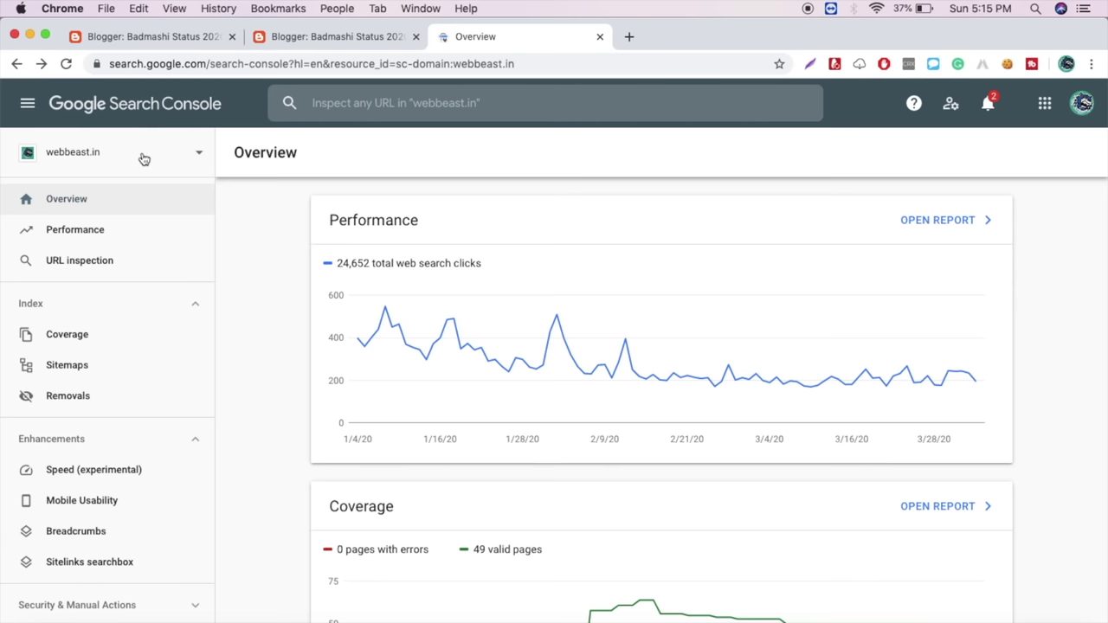
pyautogui.click(199, 154)
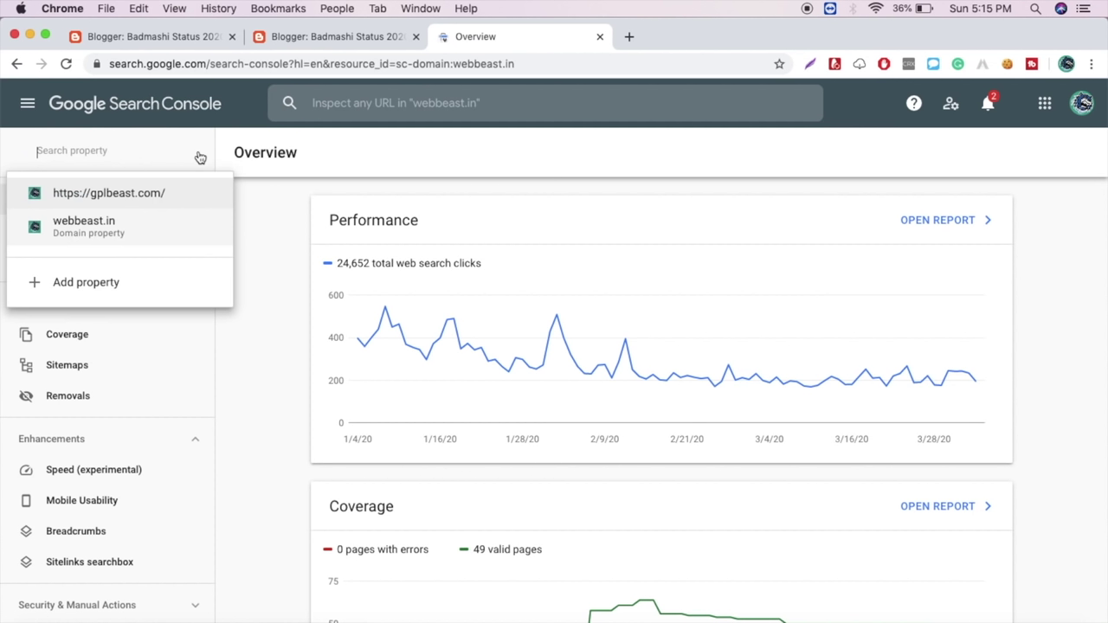
pyautogui.click(82, 281)
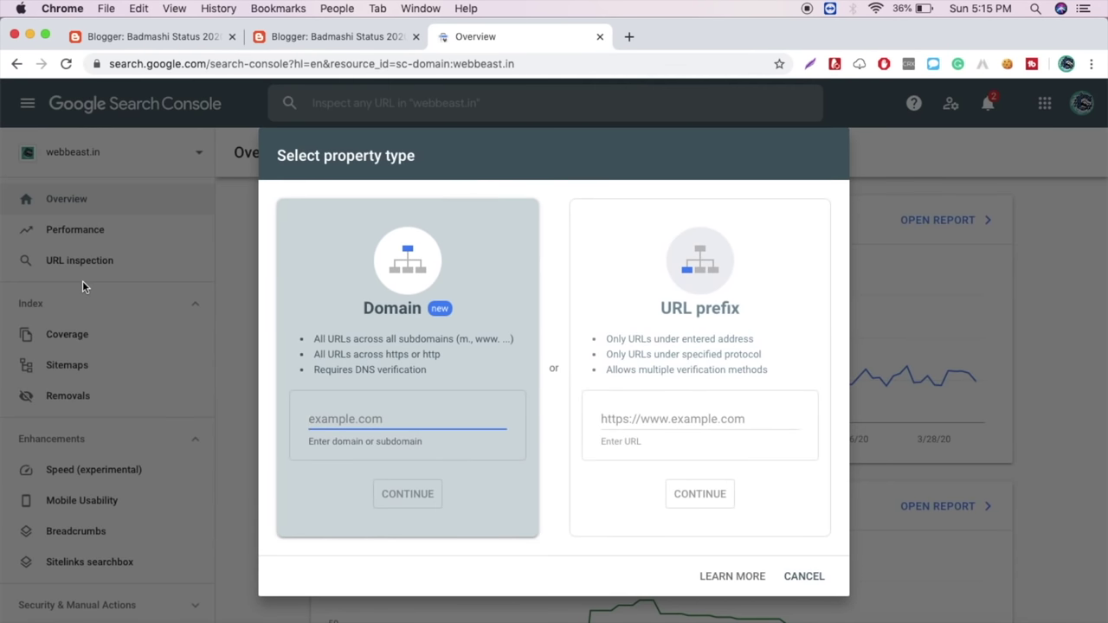
# Step: Add the blog address king-badmashi-status.blogspot.com from the basic settings as a Domain property in Search Console and open that property
pyautogui.click(324, 37)
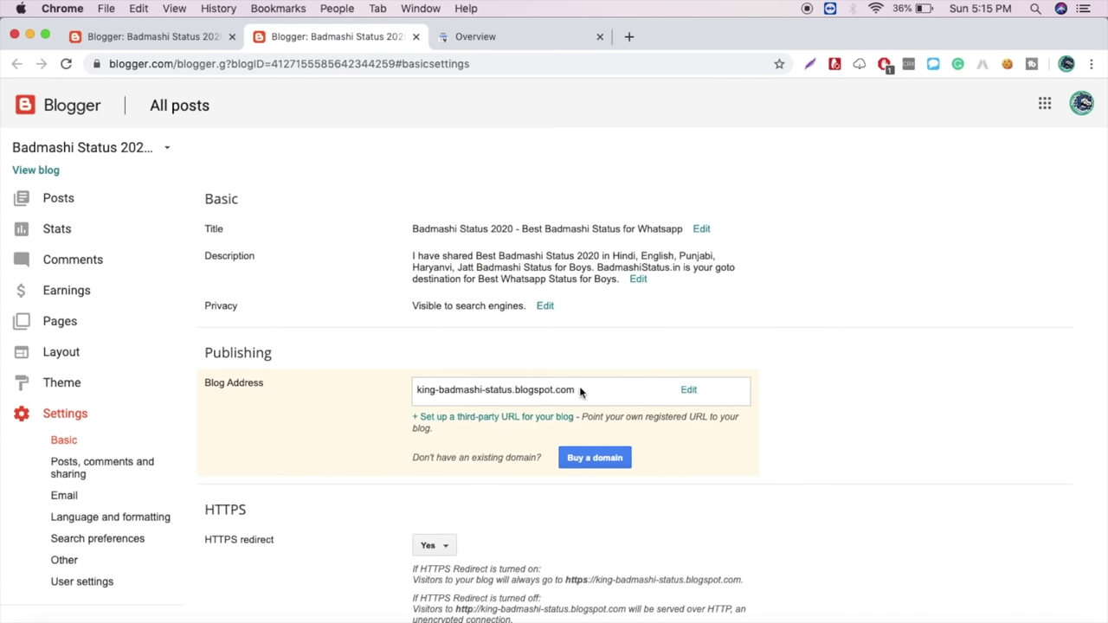
pyautogui.moveTo(580, 394); pyautogui.dragTo(412, 400)
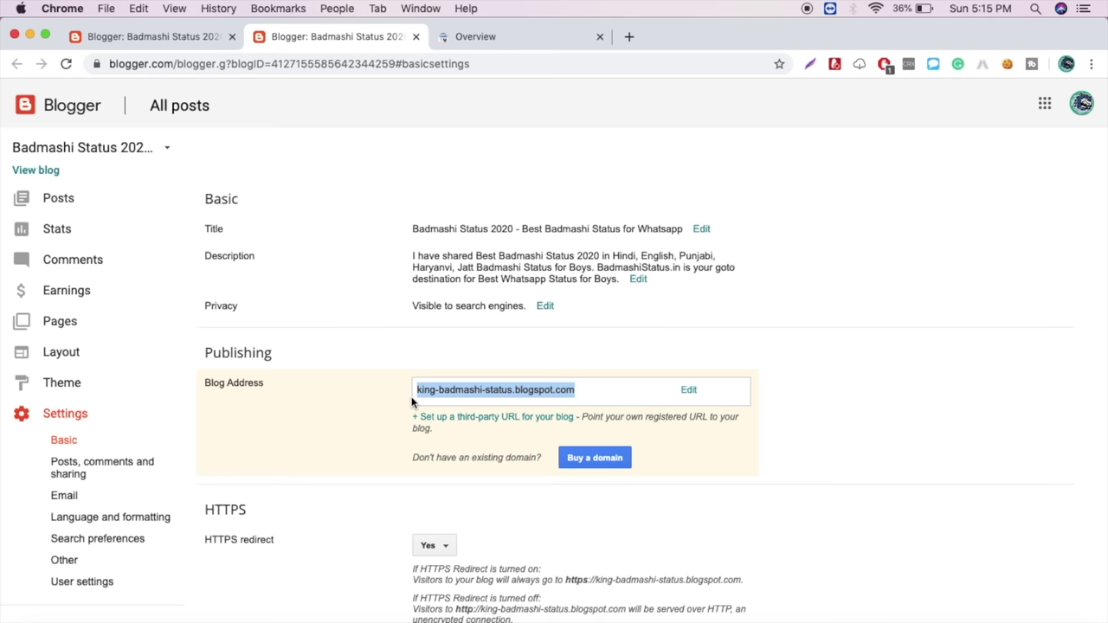
pyautogui.click(483, 37)
pyautogui.press('super+v')
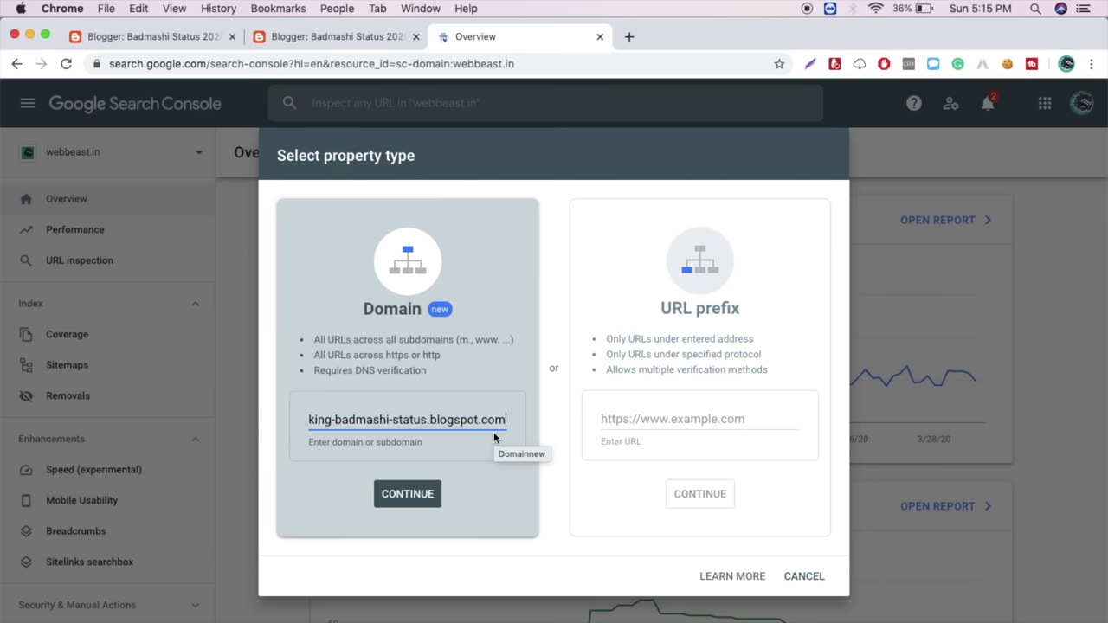
pyautogui.write('/')
pyautogui.press('BackSpace')
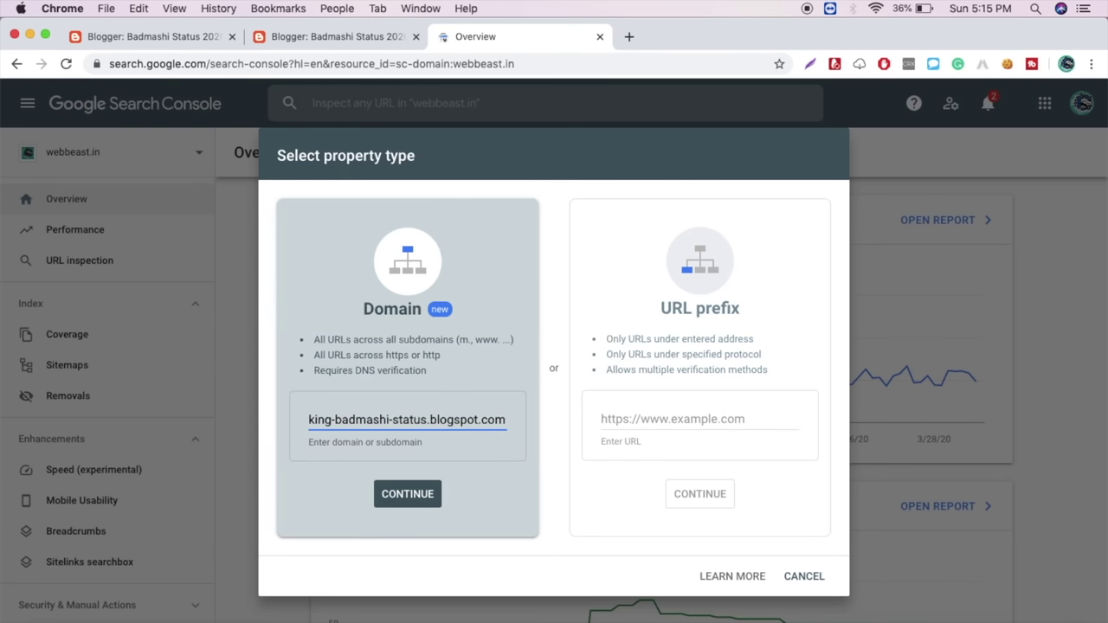
pyautogui.click(408, 495)
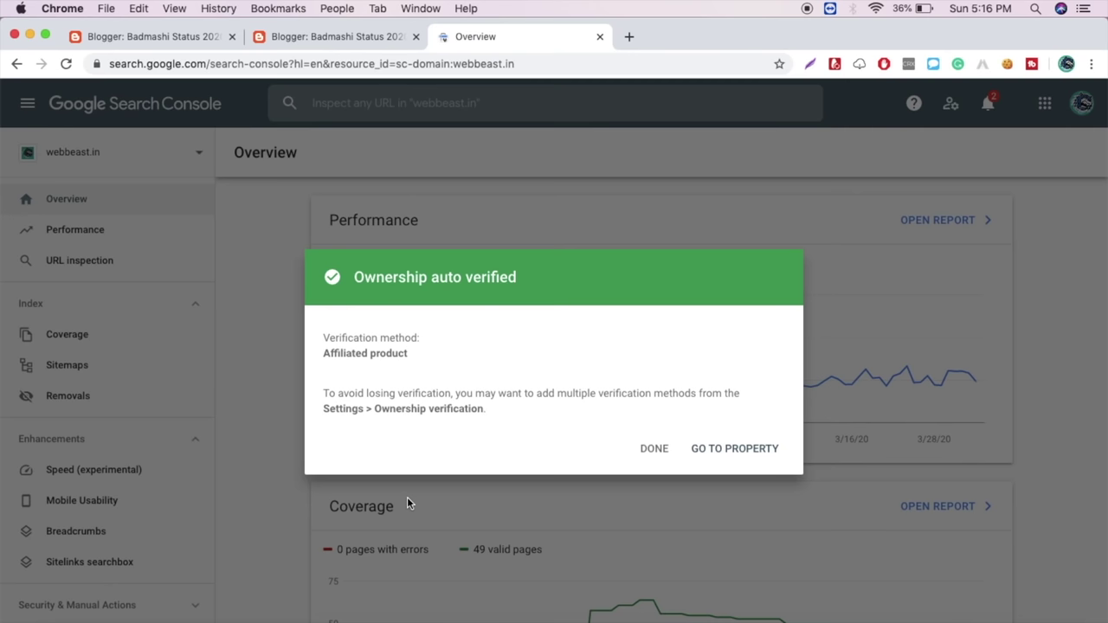
pyautogui.click(763, 449)
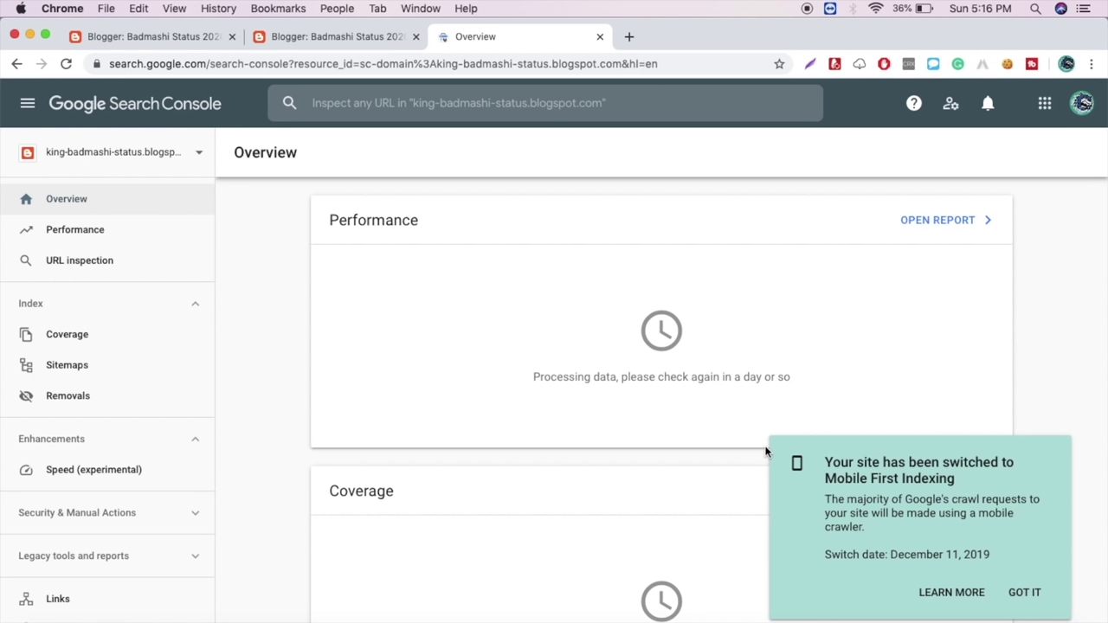
pyautogui.click(185, 37)
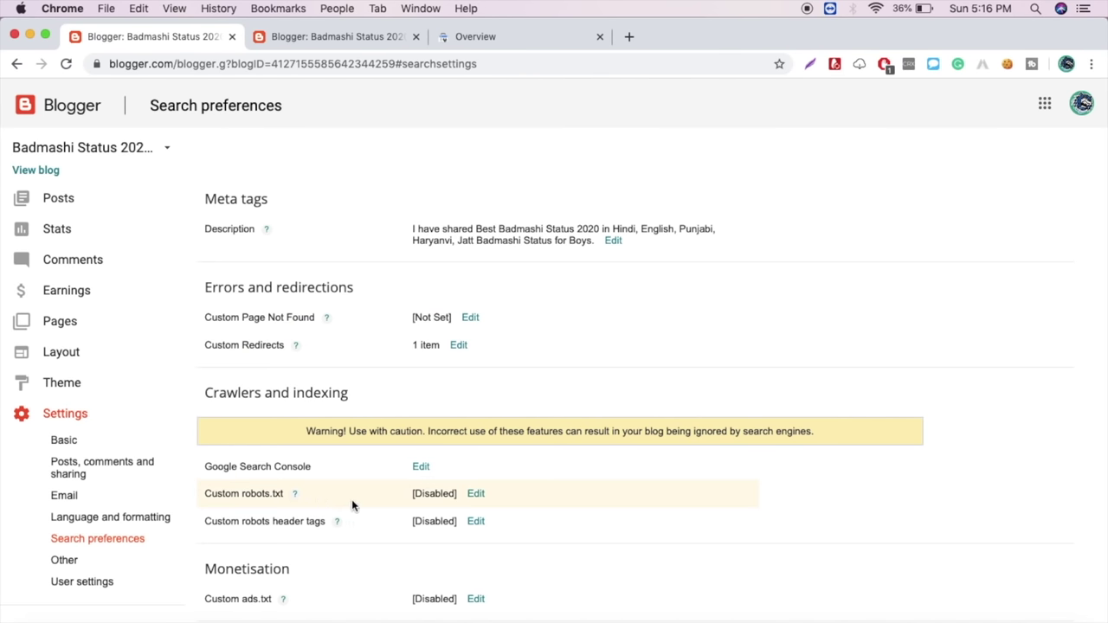
pyautogui.click(475, 493)
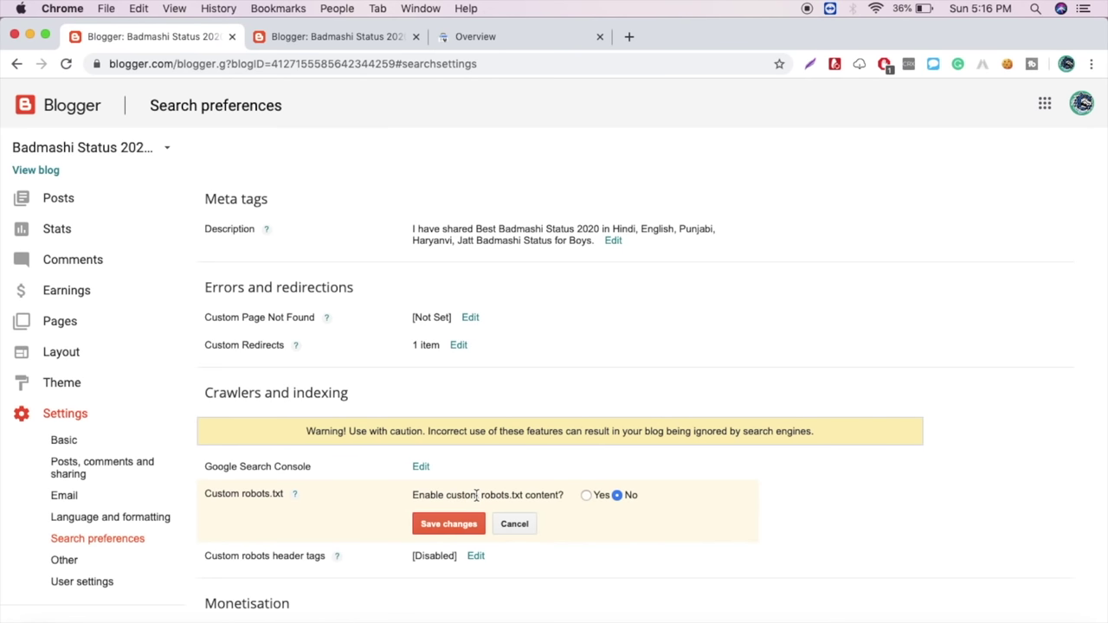
pyautogui.click(586, 497)
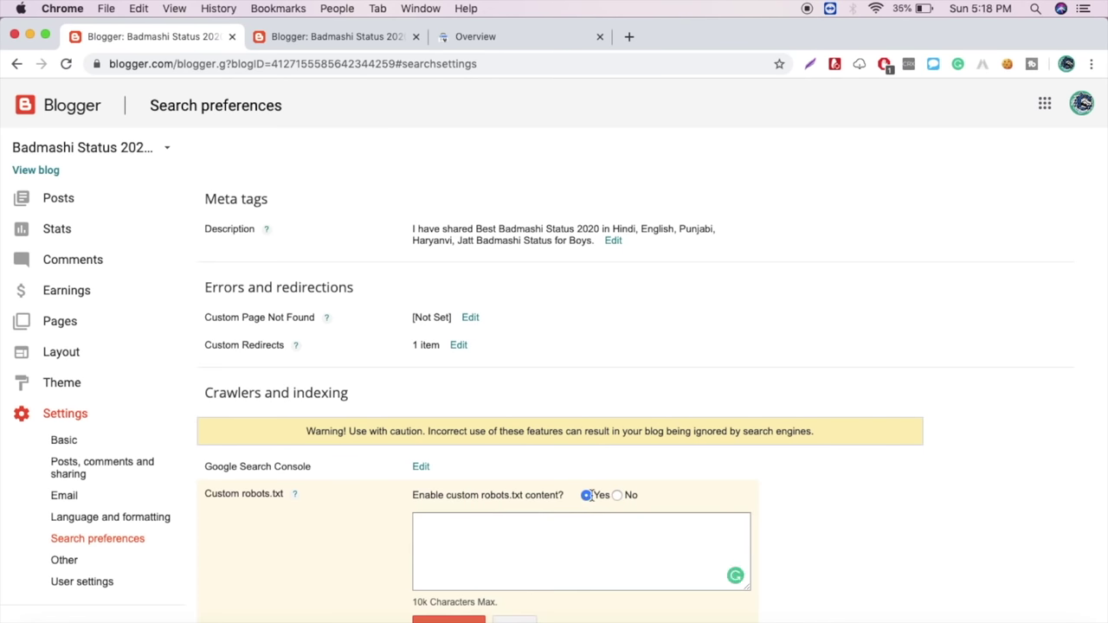
pyautogui.click(521, 533)
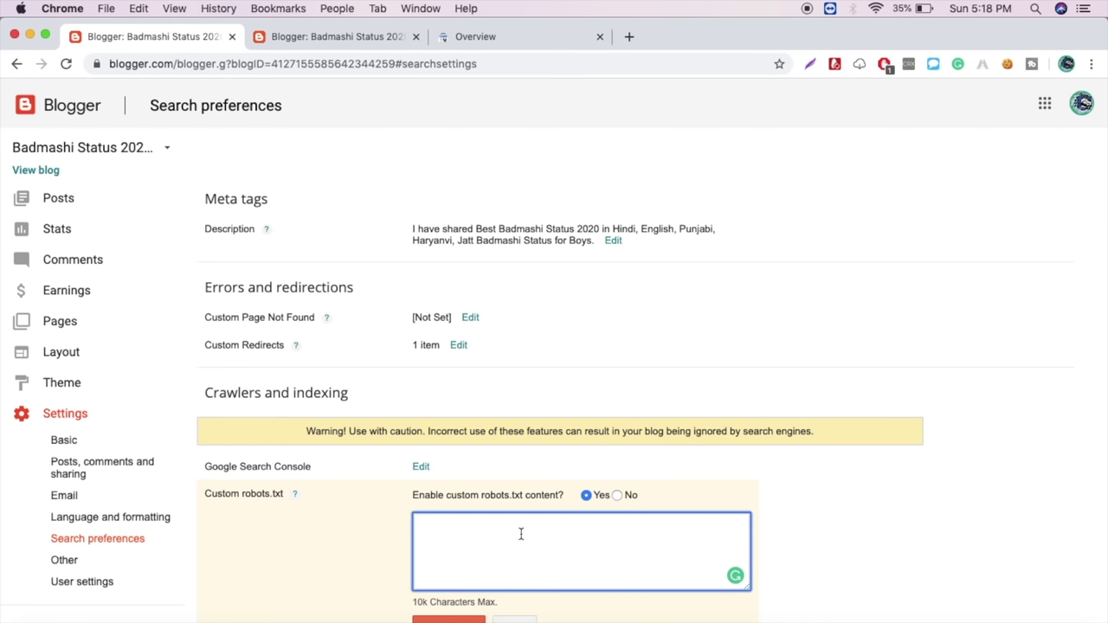
pyautogui.write('User-agent: Media partners-Google Disallow: User-agent: * Disallow: /search Allow: / Sitemap:http://yourblogname.com/atom.xml?redirect=false&start-index=1&max-results=500')
pyautogui.scroll(1, 520, 532)
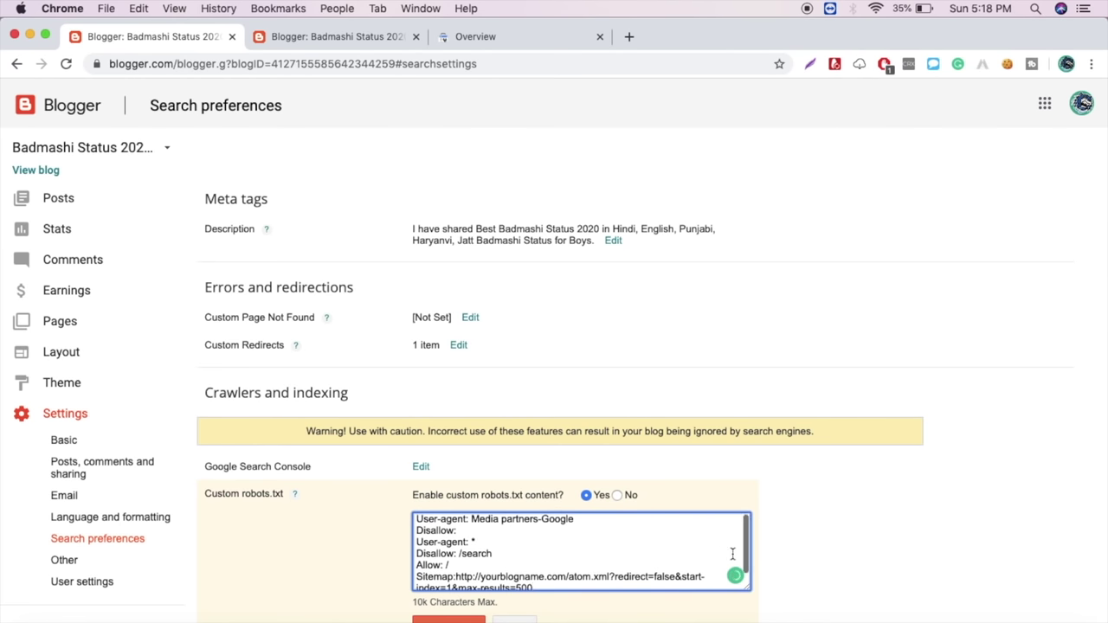
pyautogui.moveTo(749, 588); pyautogui.dragTo(756, 622)
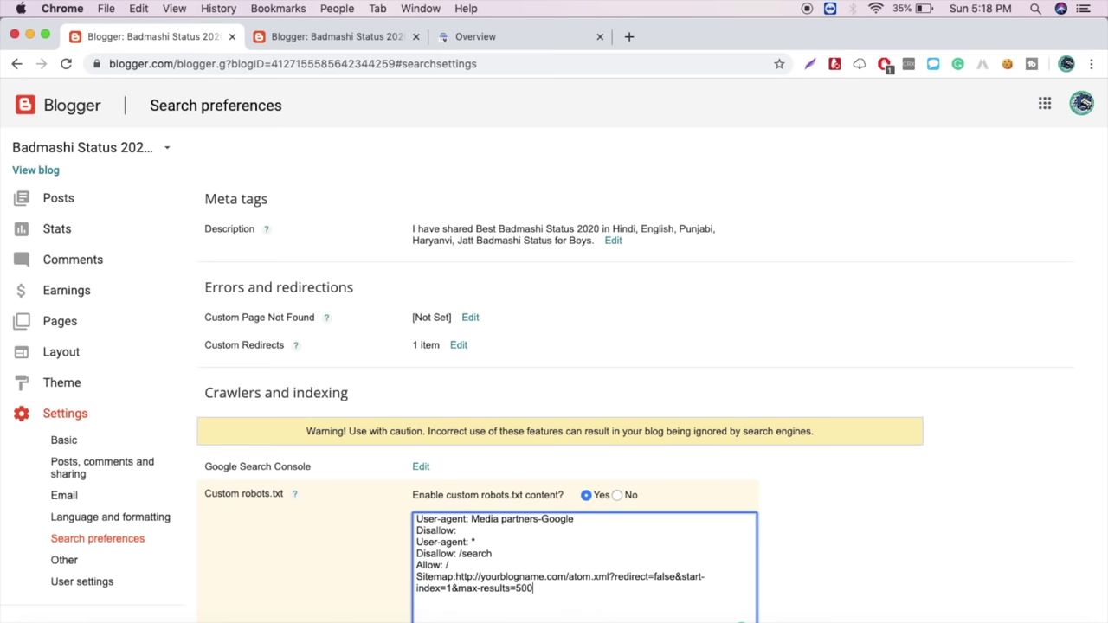
# Step: Replace the placeholder yourblogname.com in the robots.txt sitemap line with the blog address king-badmashi-status.blogspot.com from the basic settings
pyautogui.moveTo(482, 578); pyautogui.dragTo(564, 583)
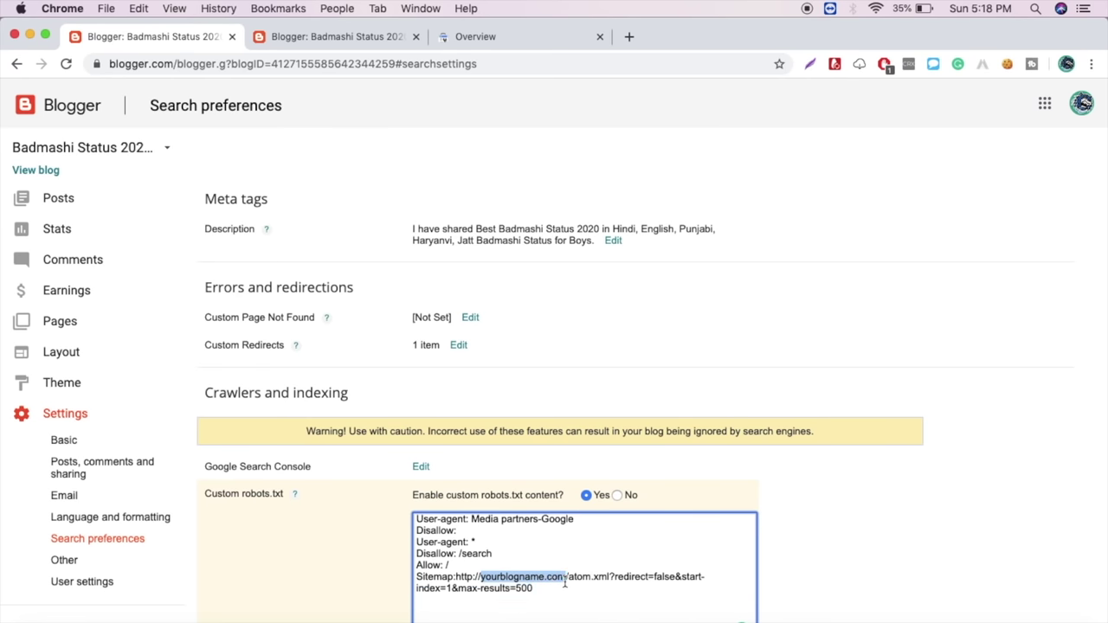
pyautogui.press('BackSpace')
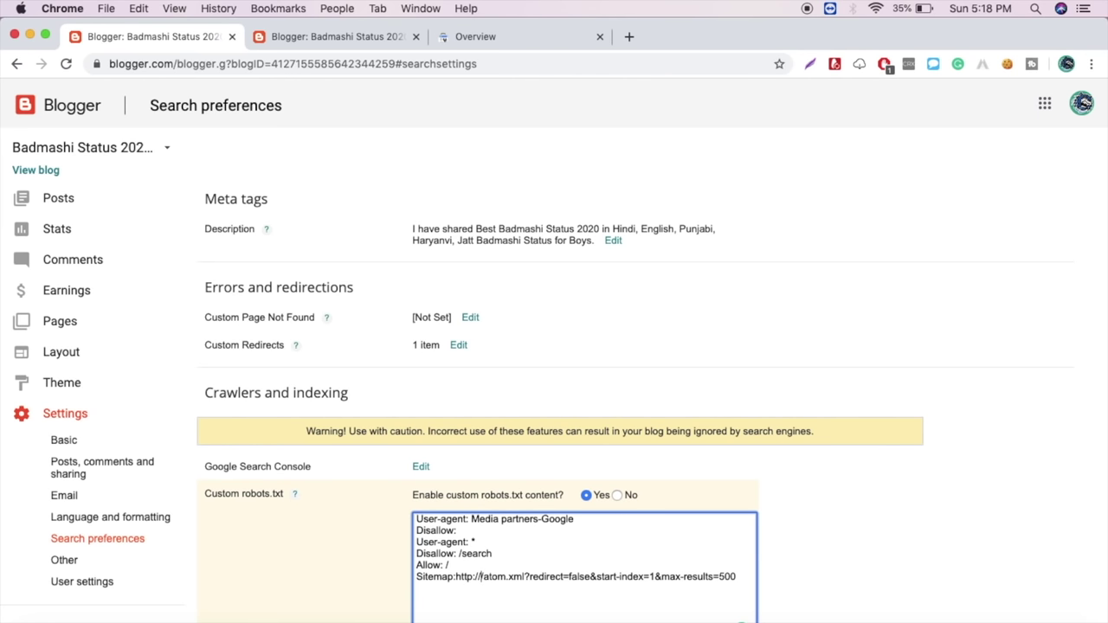
pyautogui.click(319, 37)
pyautogui.press('super+c')
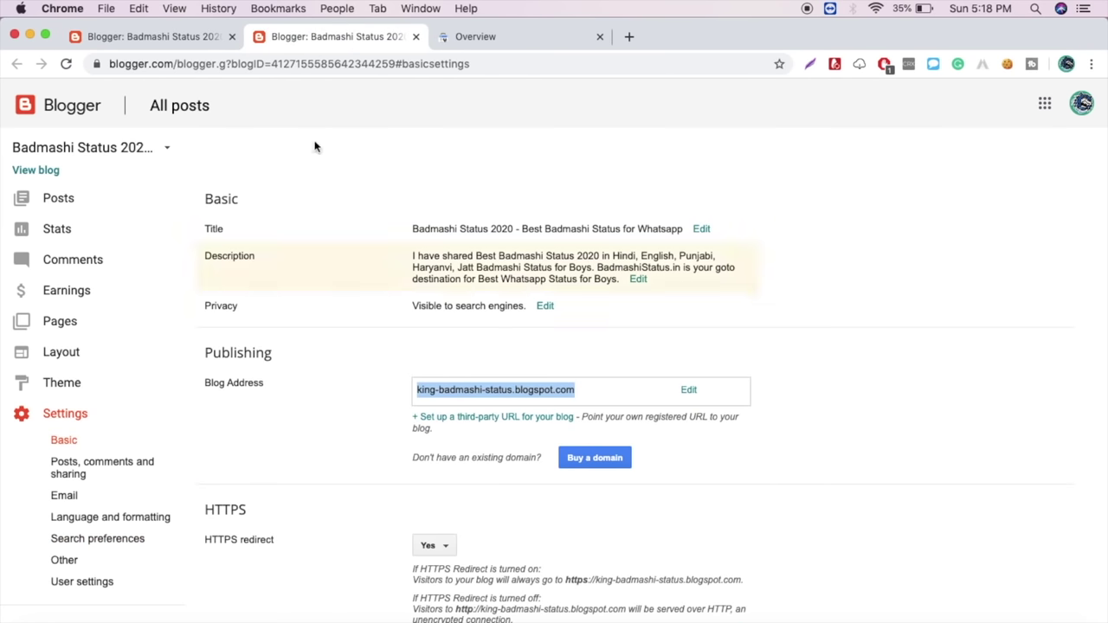
pyautogui.click(202, 41)
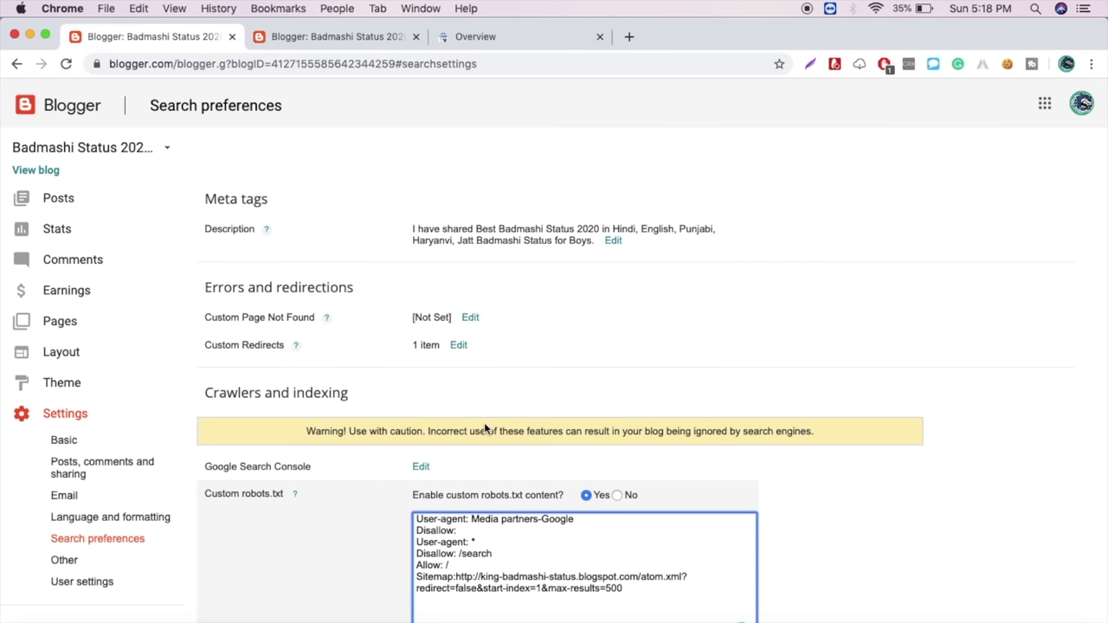
# Step: Change the sitemap address in the custom robots.txt to https and save the robots.txt changes
pyautogui.click(475, 577)
pyautogui.press('Left')
pyautogui.write('s')
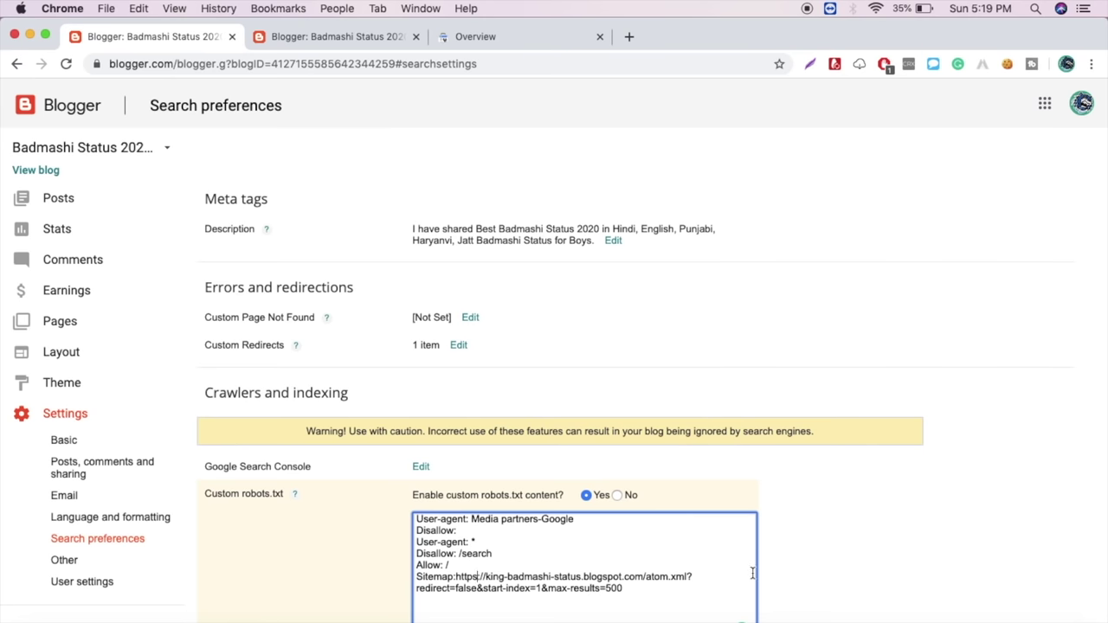
pyautogui.scroll(-3, 753, 573)
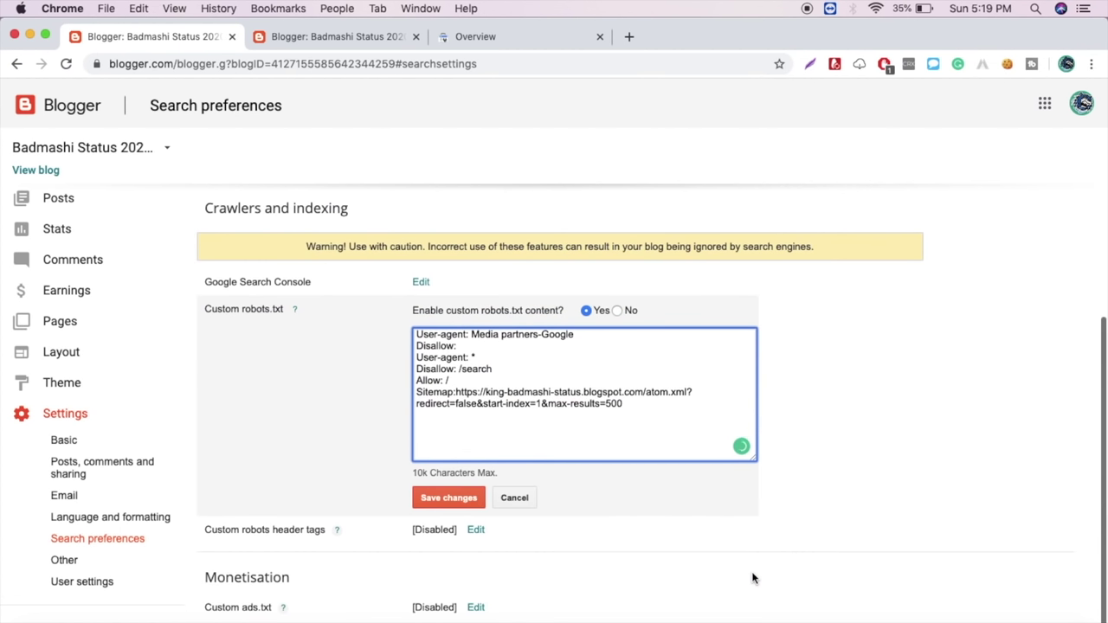
pyautogui.click(450, 500)
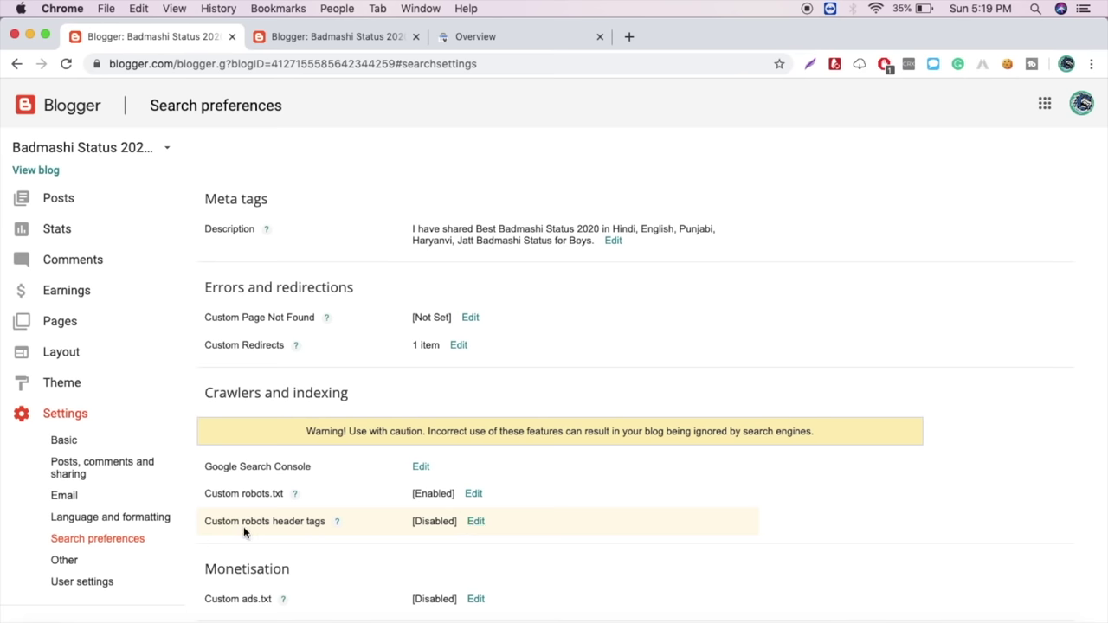
# Step: Enable custom robots header tags and select all and noodp for the homepage
pyautogui.click(475, 521)
pyautogui.click(593, 523)
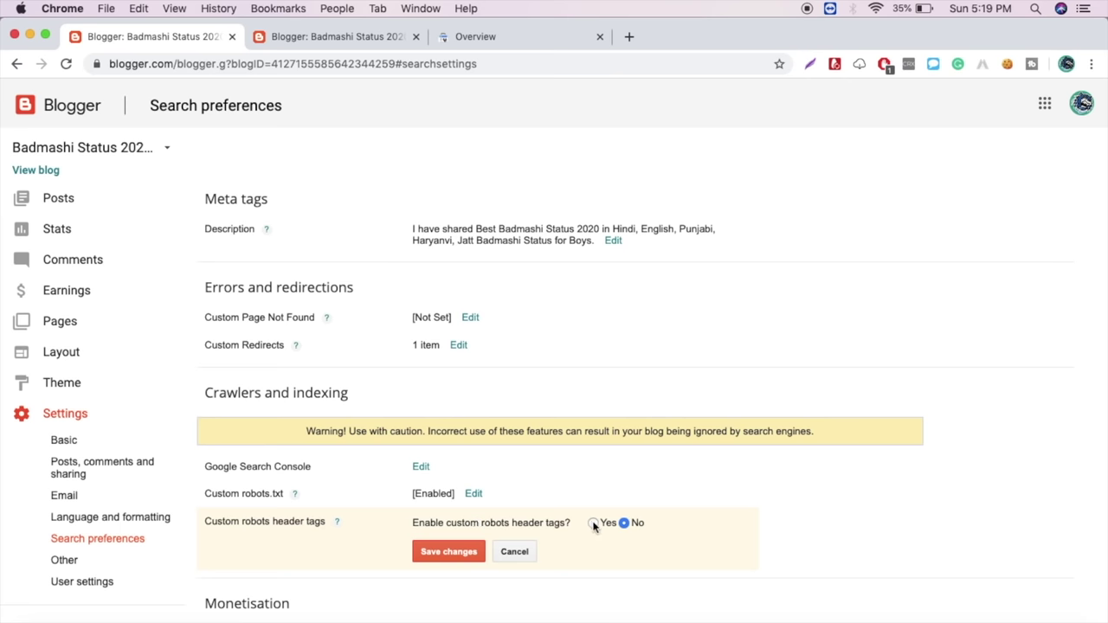
pyautogui.scroll(-5, 594, 525)
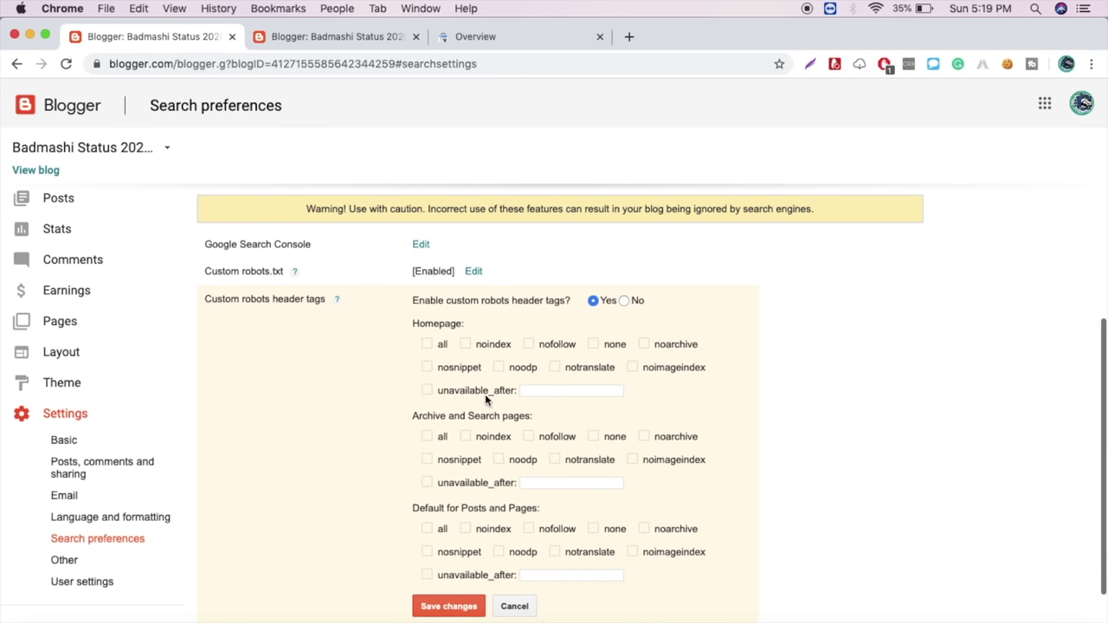
pyautogui.click(499, 367)
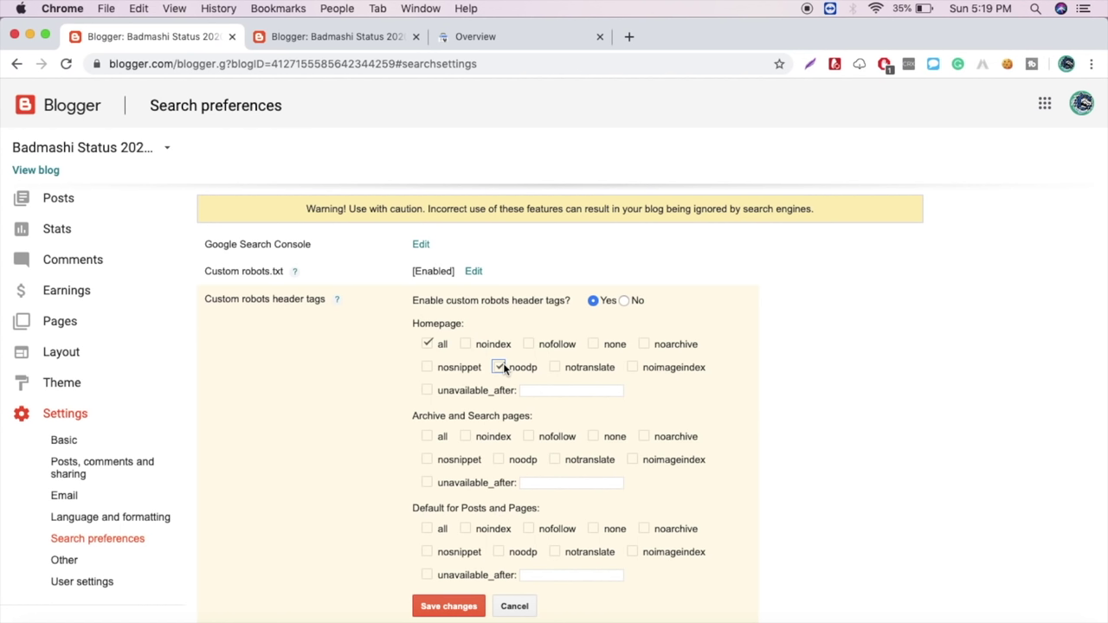
# Step: Select noindex and noodp for archive and search pages, all and noodp for posts and pages, and save the header tags
pyautogui.click(467, 436)
pyautogui.click(500, 459)
pyautogui.click(427, 528)
pyautogui.click(499, 552)
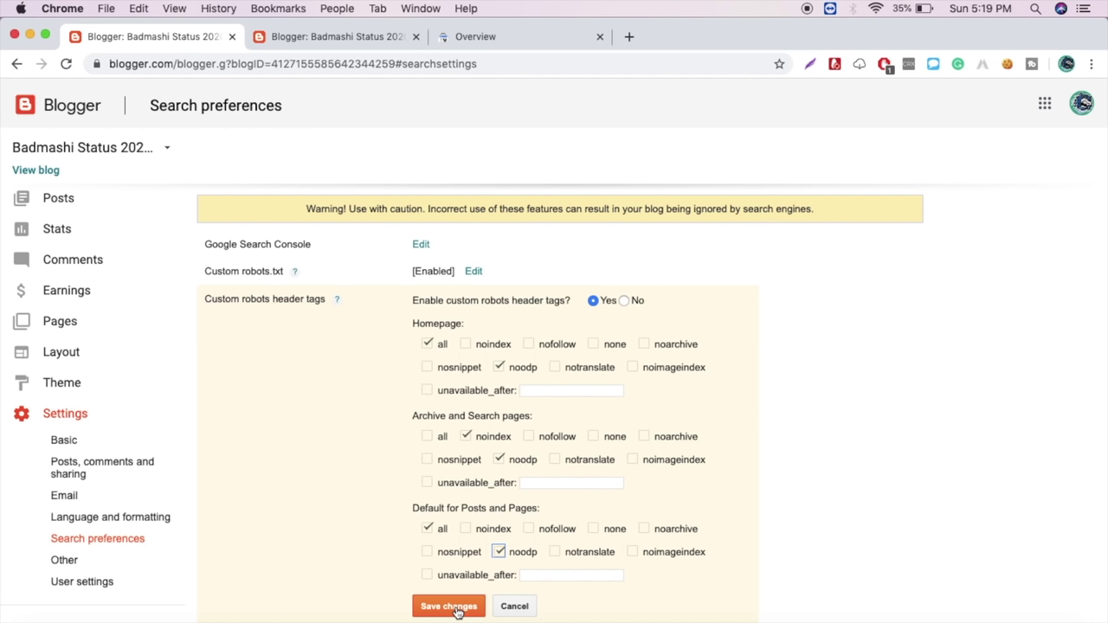
pyautogui.click(457, 610)
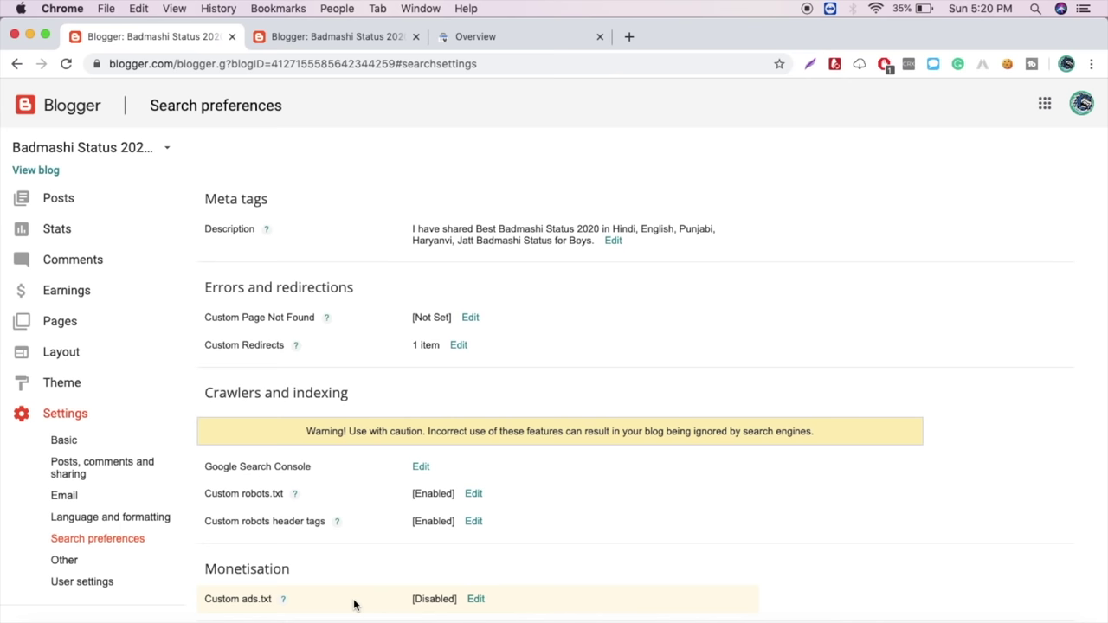
pyautogui.click(476, 600)
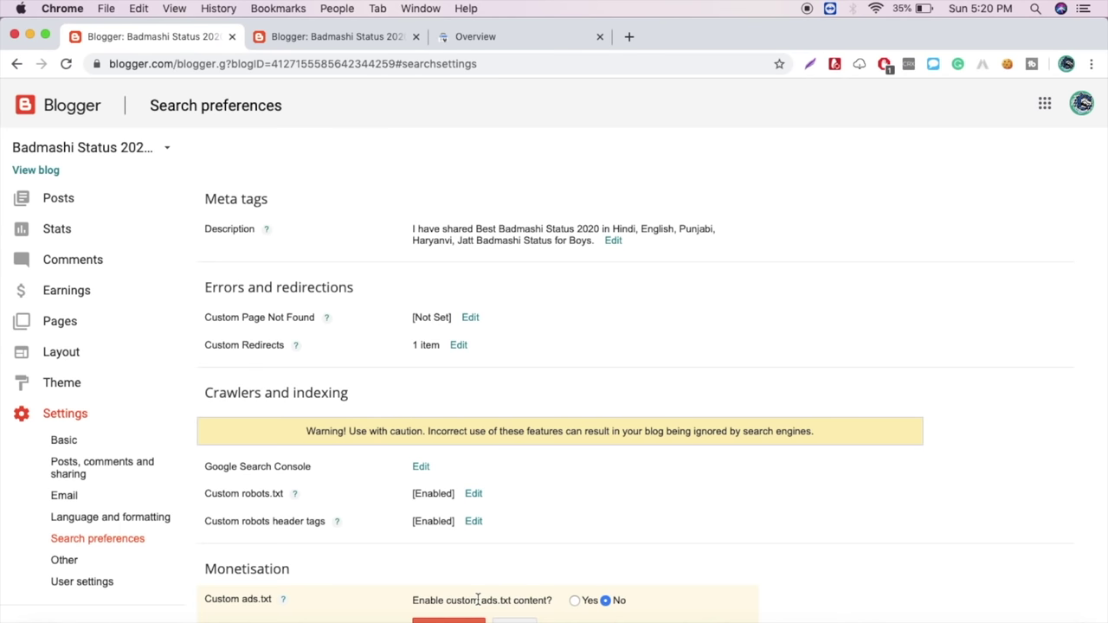
pyautogui.click(577, 600)
pyautogui.scroll(-3, 616, 555)
pyautogui.click(581, 517)
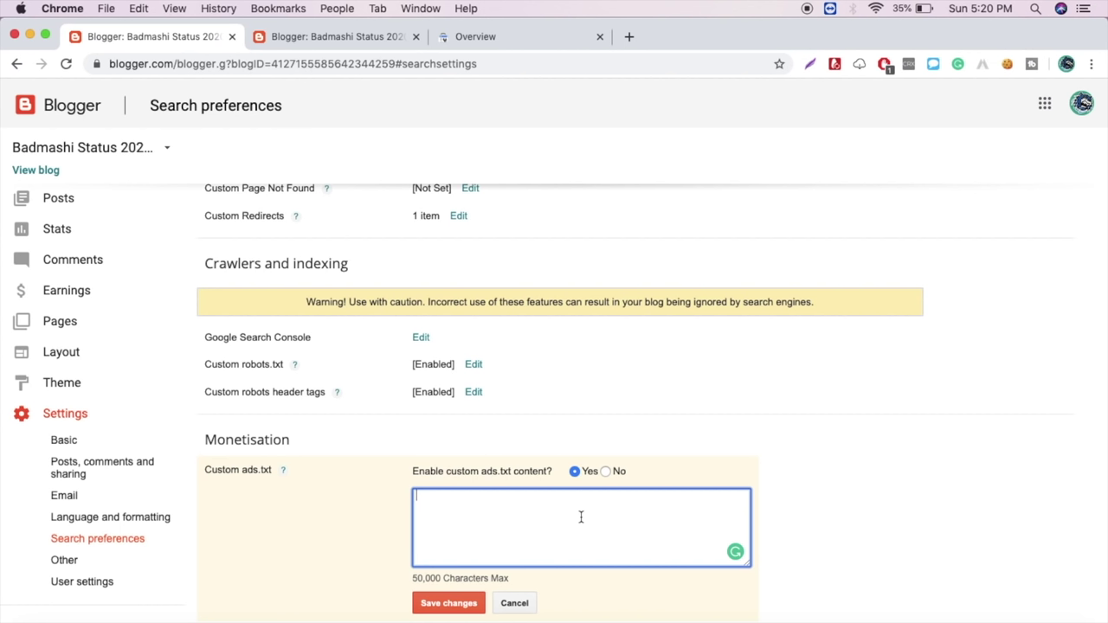
pyautogui.click(519, 604)
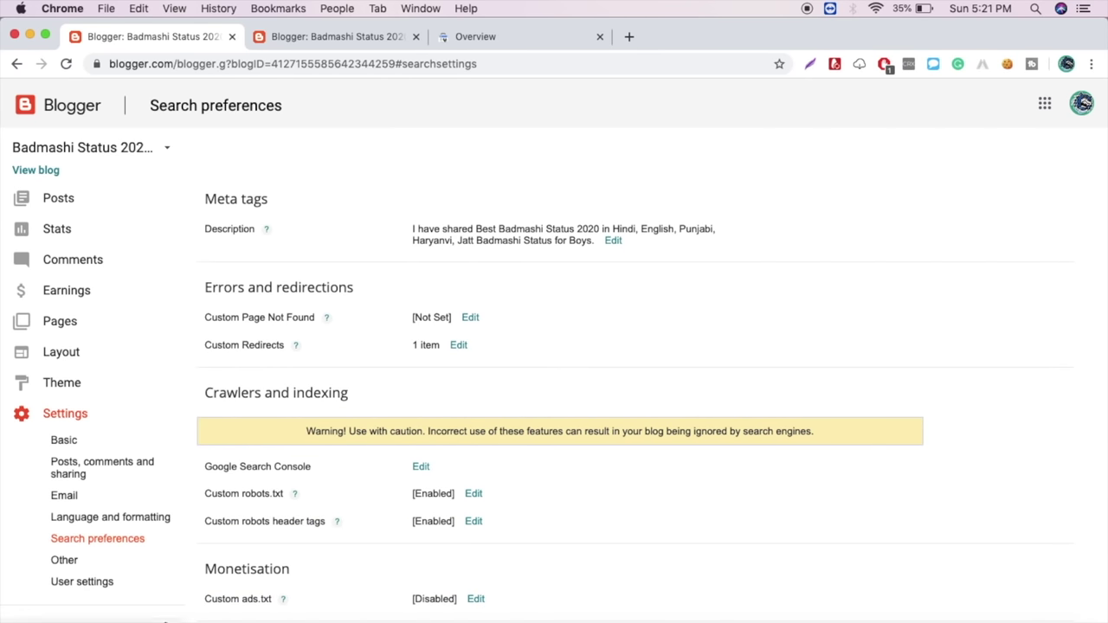
# Step: Open the blog's Other settings page
pyautogui.click(64, 562)
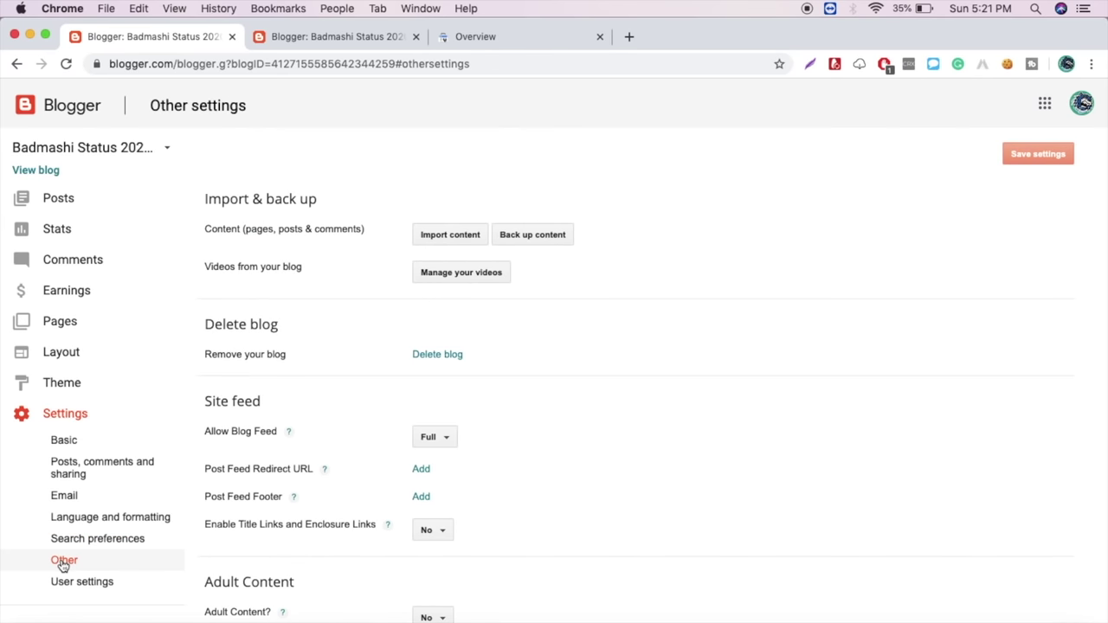